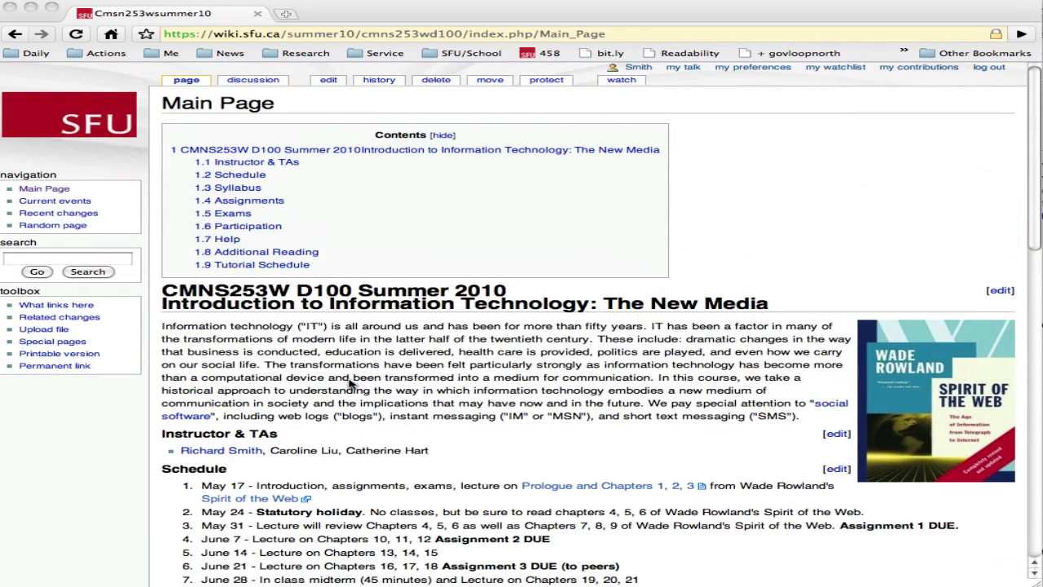
- Log out of the course wiki account and return to the Main Page
scroll(374, 366, "down", 2)
scroll(405, 349, "up", 2)
left_click(998, 71)
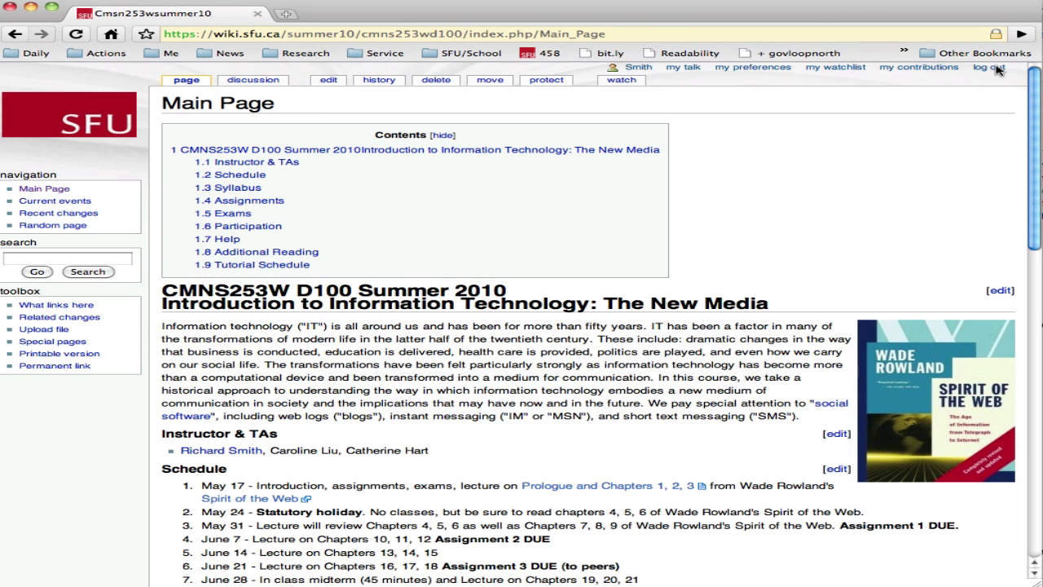
left_click(996, 69)
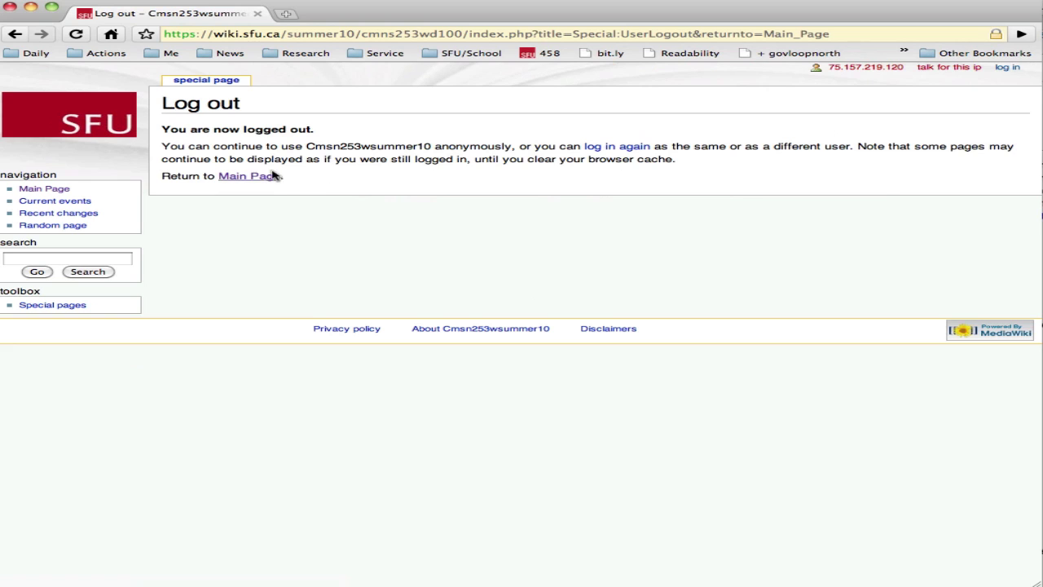
left_click(267, 176)
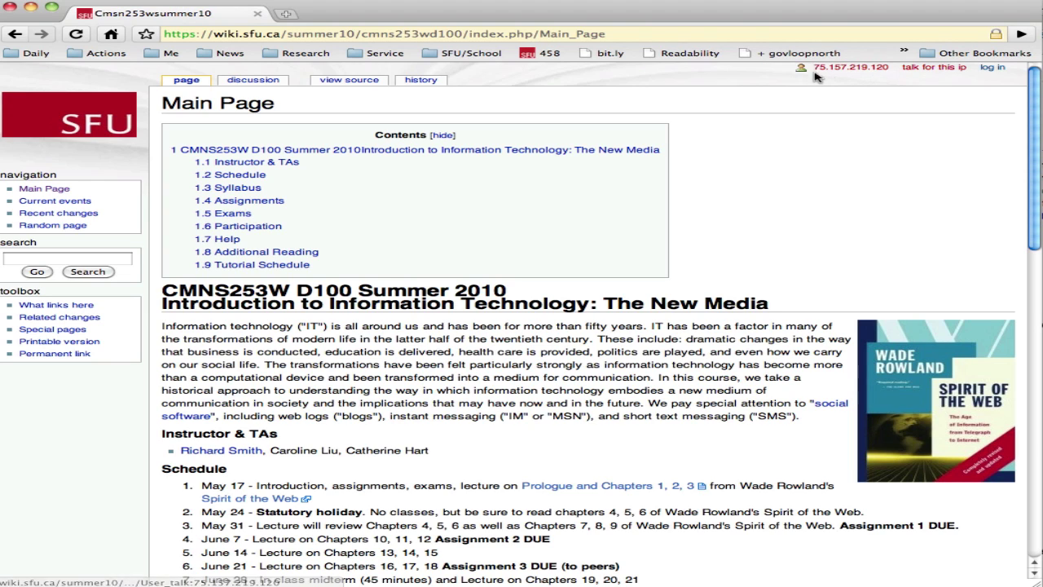
- Log back in to the wiki with the prefilled credentials and let the browser save the password
left_click(992, 68)
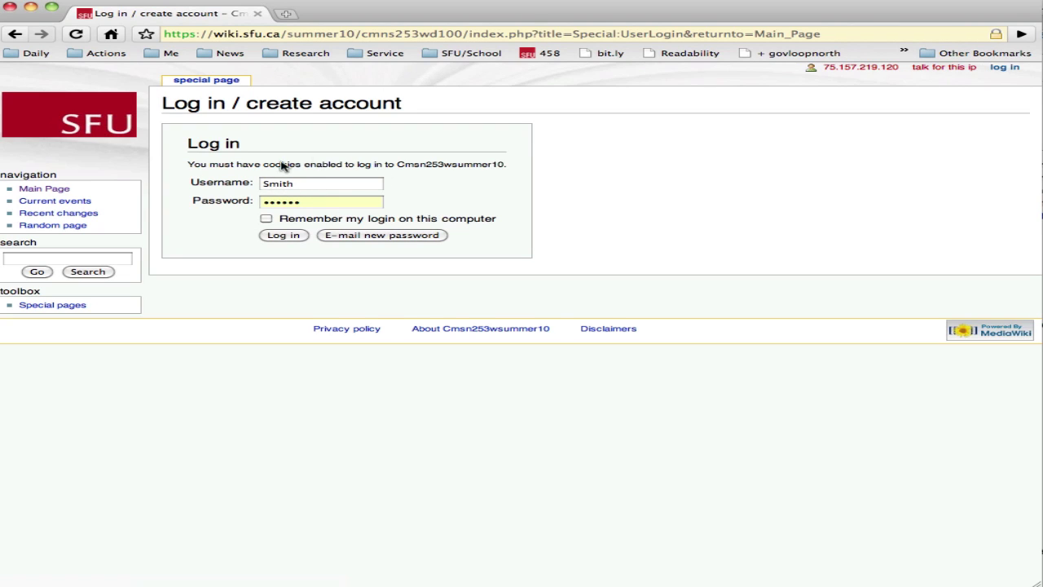
left_click(285, 235)
left_click(285, 236)
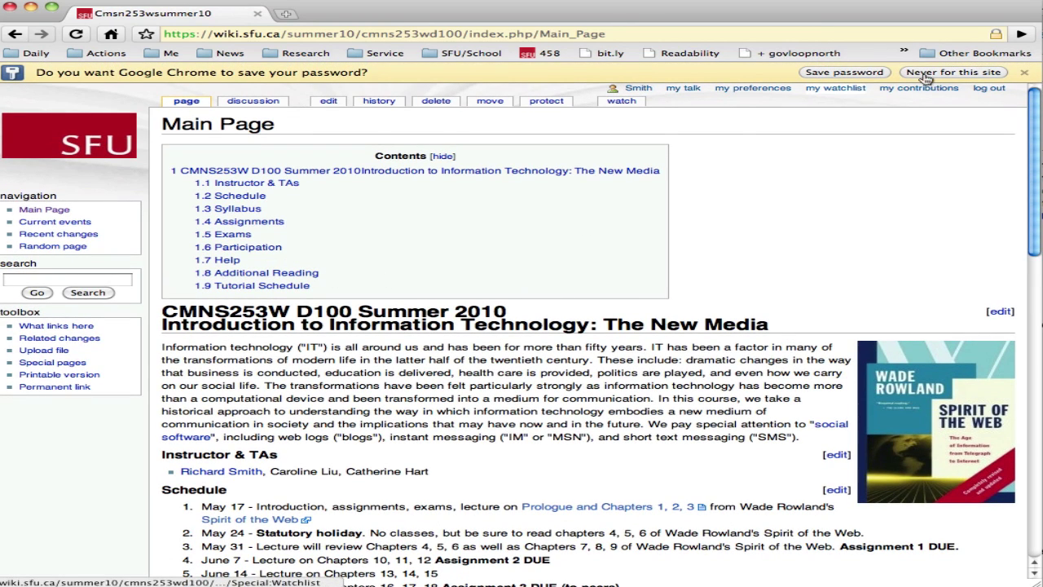
left_click(859, 73)
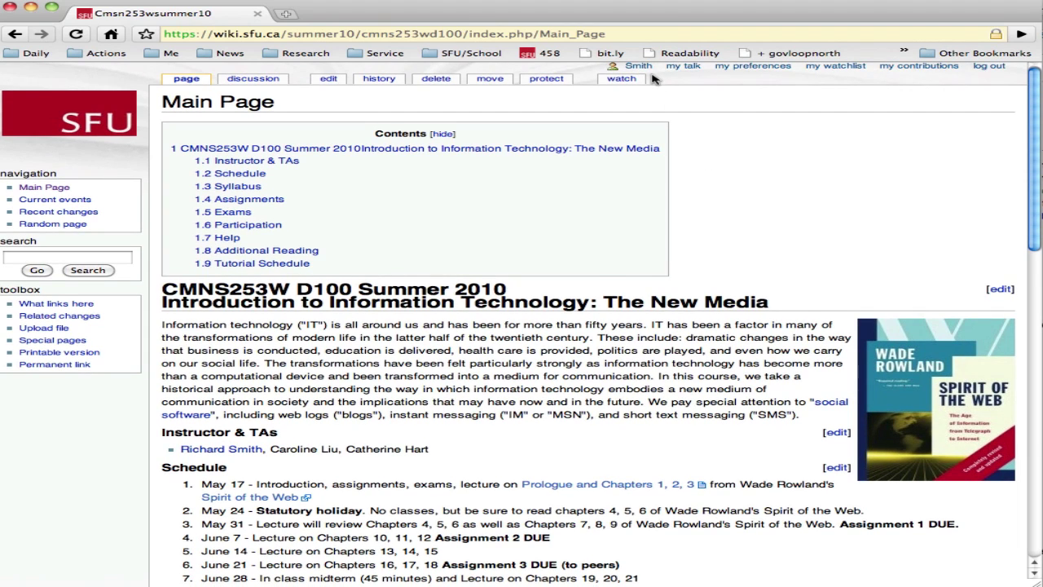
- Look through the Main Page's schedule, syllabus, assignments, exams, participation, help, additional reading and tutorial schedule sections
scroll(531, 347, "down", 3)
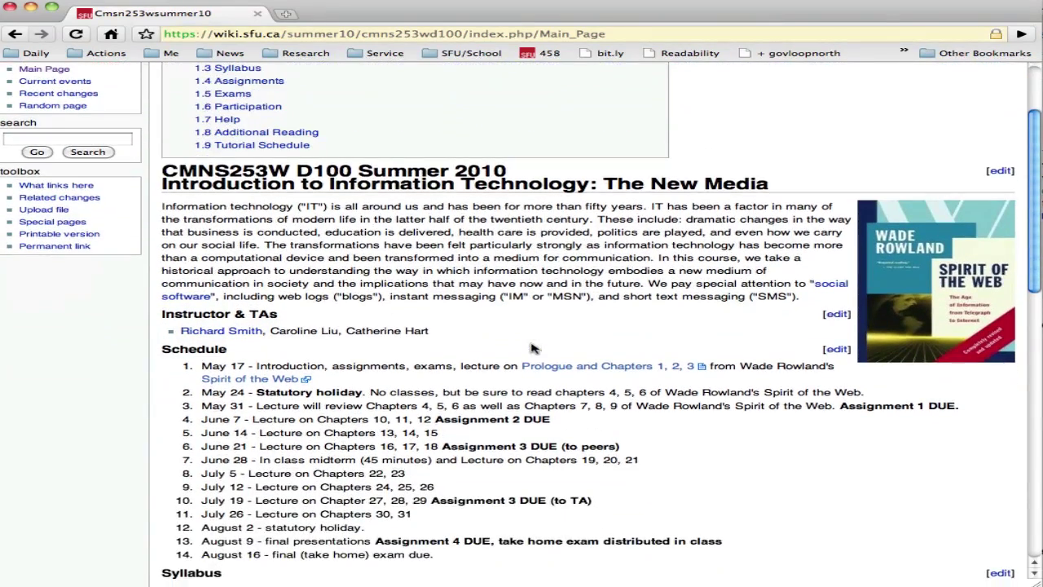
scroll(532, 347, "down", 3)
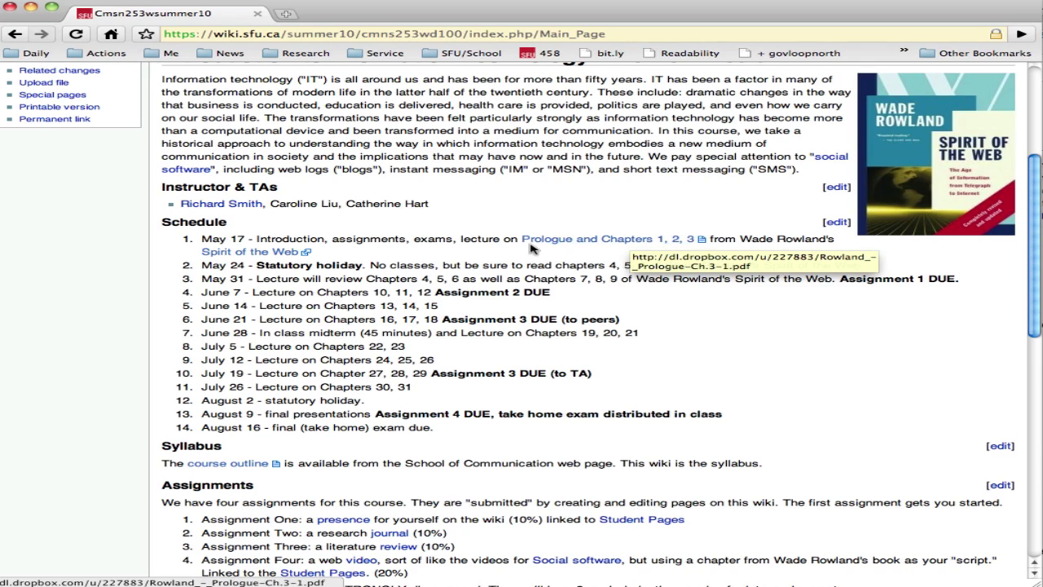
scroll(489, 252, "down", 3)
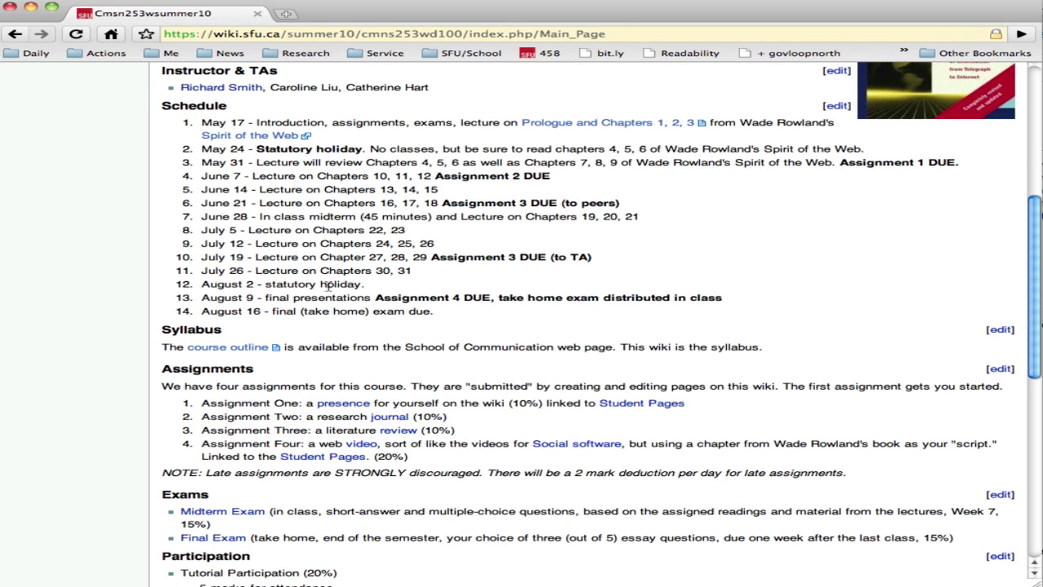
scroll(382, 230, "down", 2)
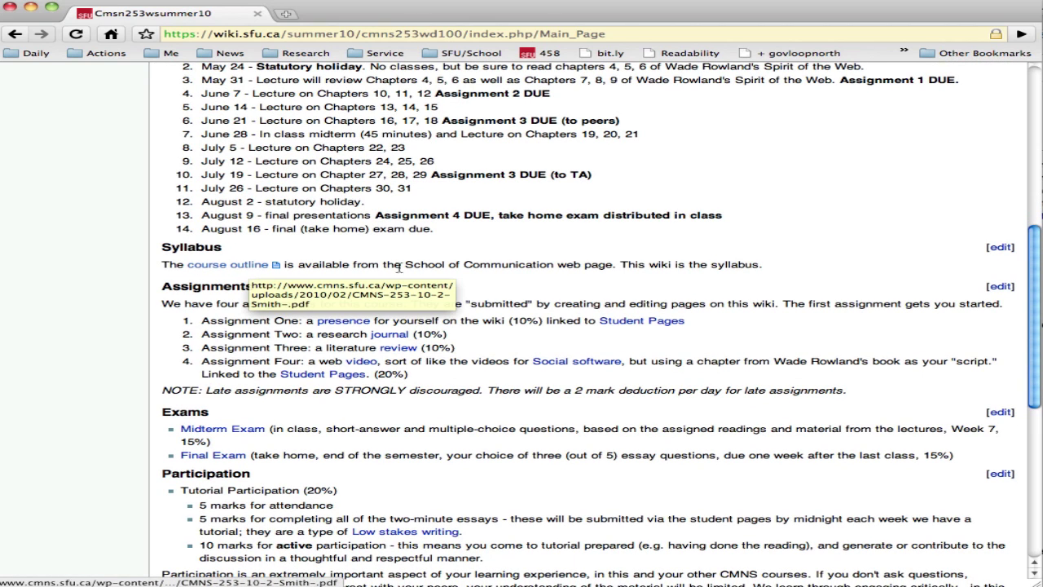
scroll(395, 269, "down", 2)
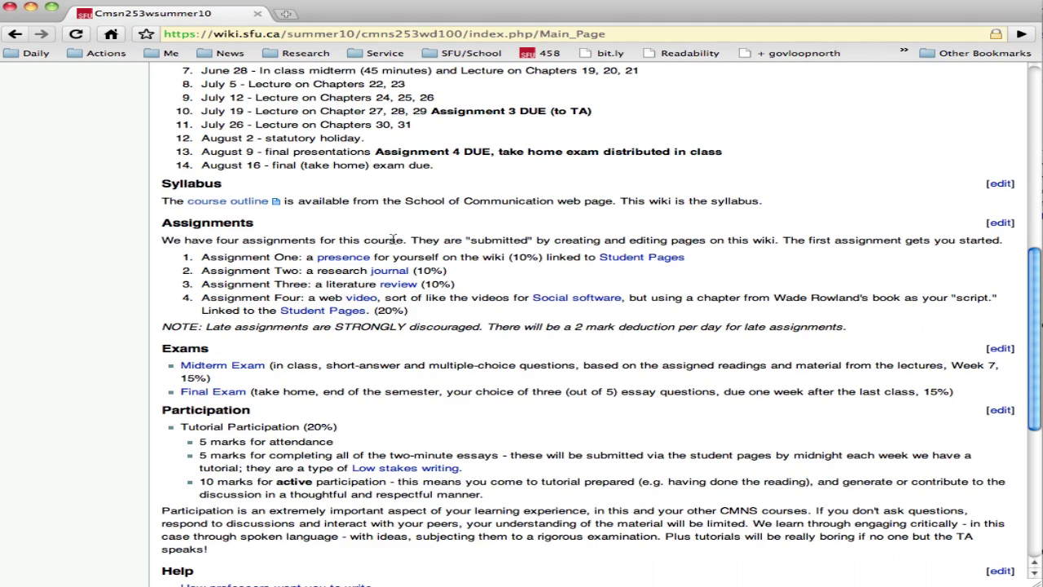
scroll(345, 361, "down", 3)
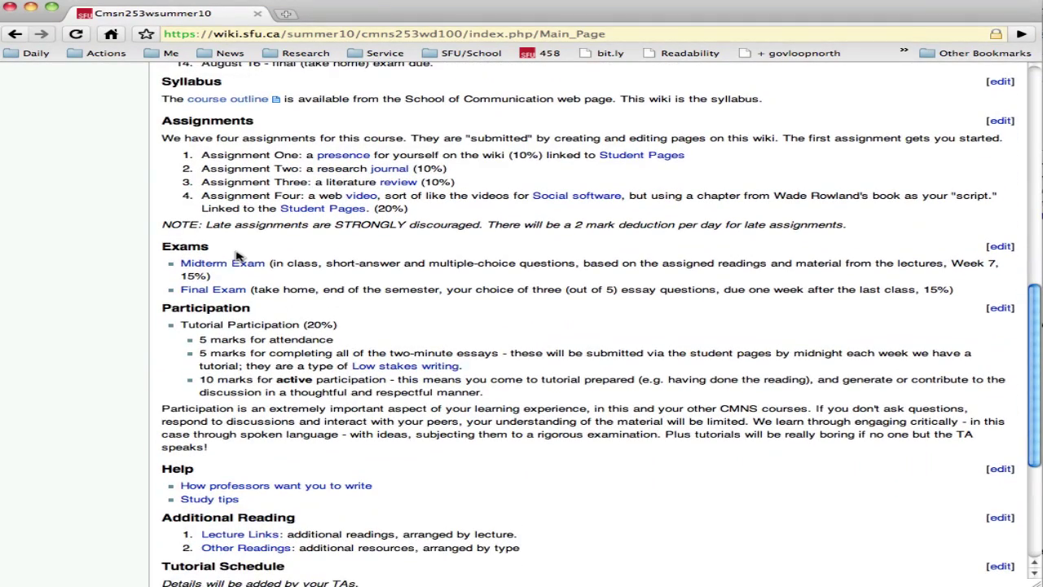
scroll(269, 359, "down", 4)
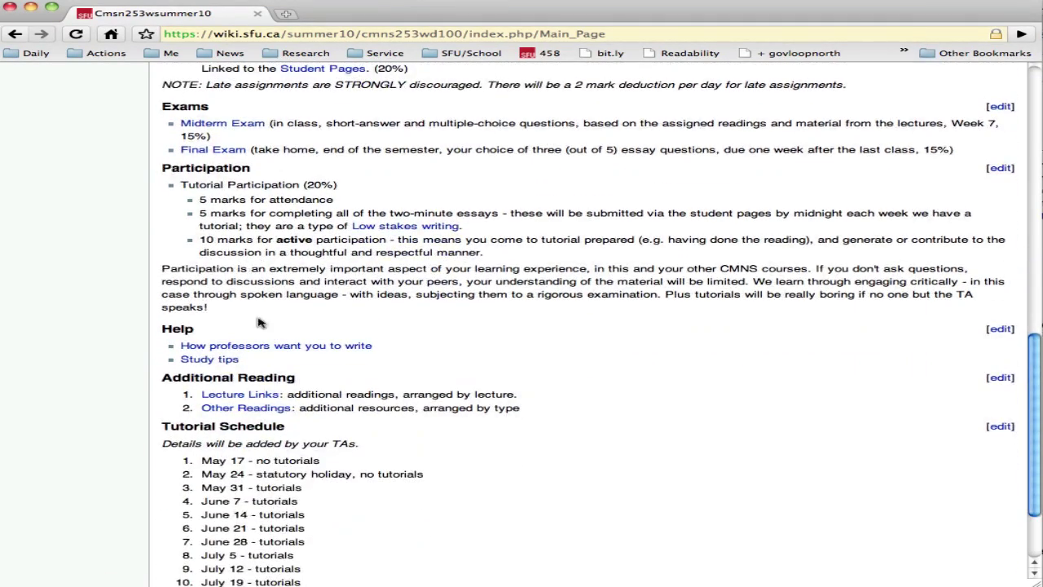
scroll(355, 298, "down", 3)
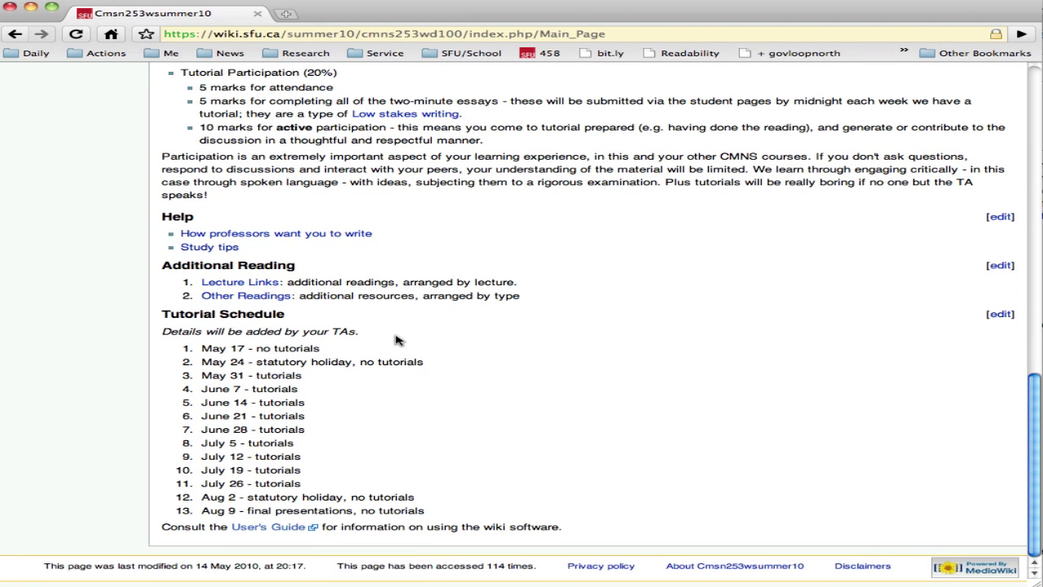
scroll(440, 365, "up", 7)
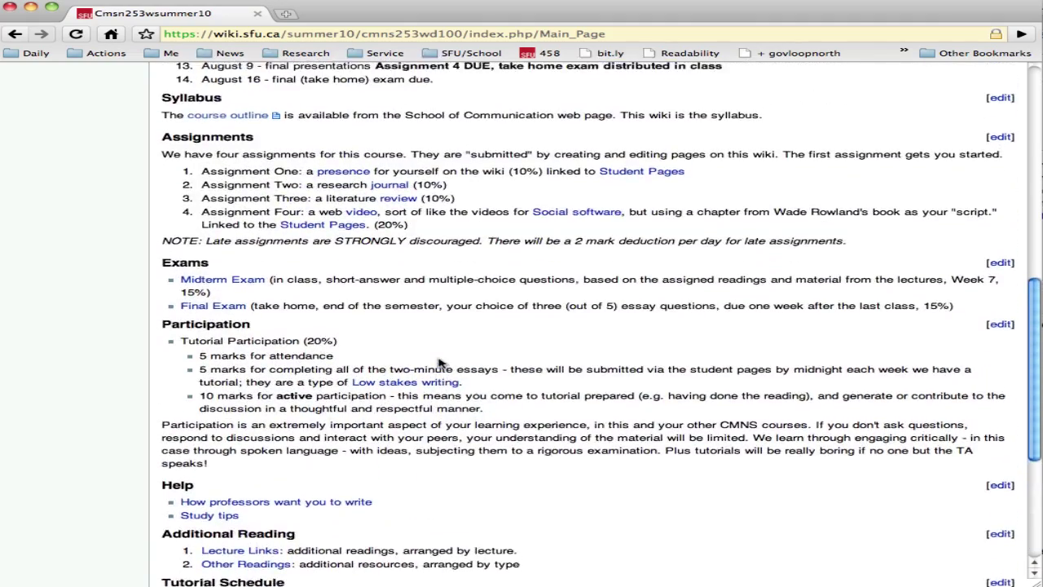
scroll(439, 362, "up", 4)
scroll(554, 353, "up", 3)
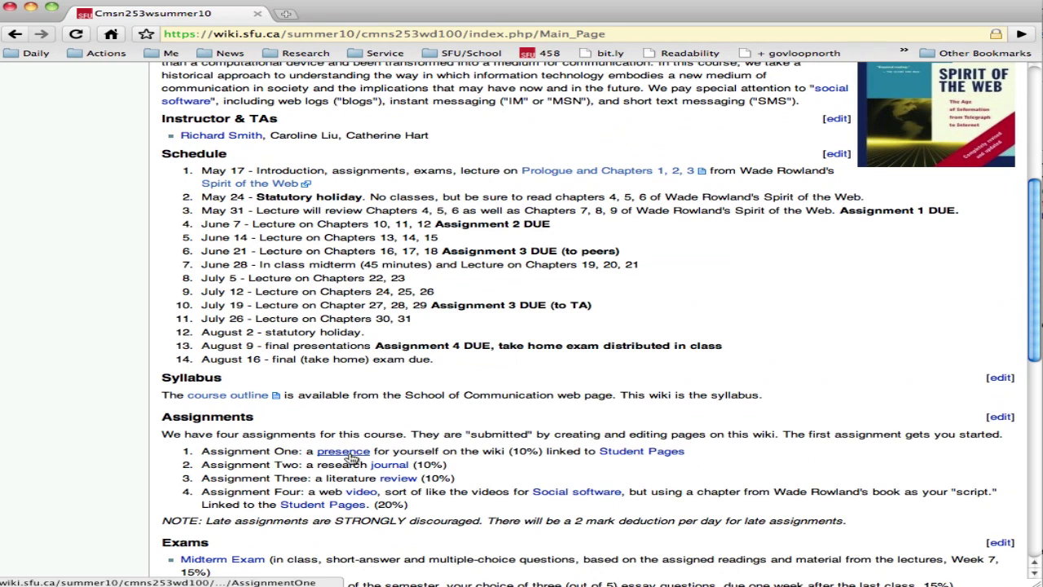
- Open the Assignment One instructions and copy the bulleted list of questions to answer on the user page
left_click(350, 457)
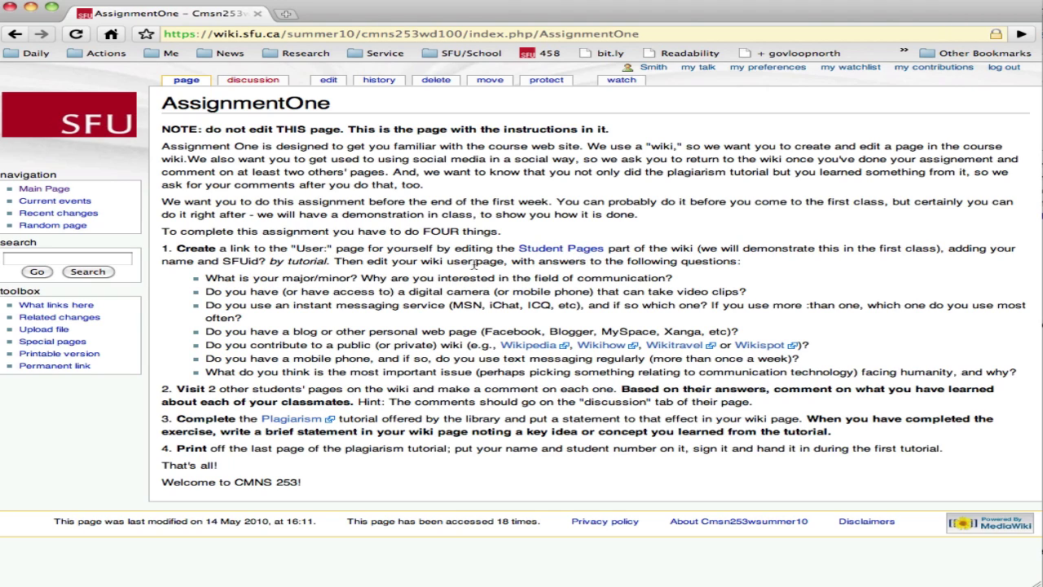
left_click(656, 70)
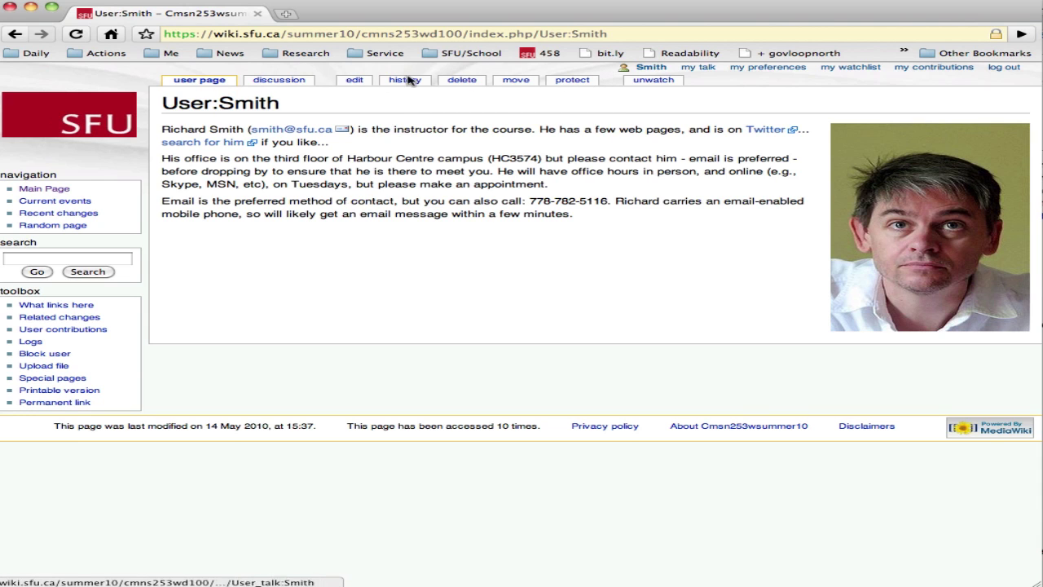
left_click(16, 36)
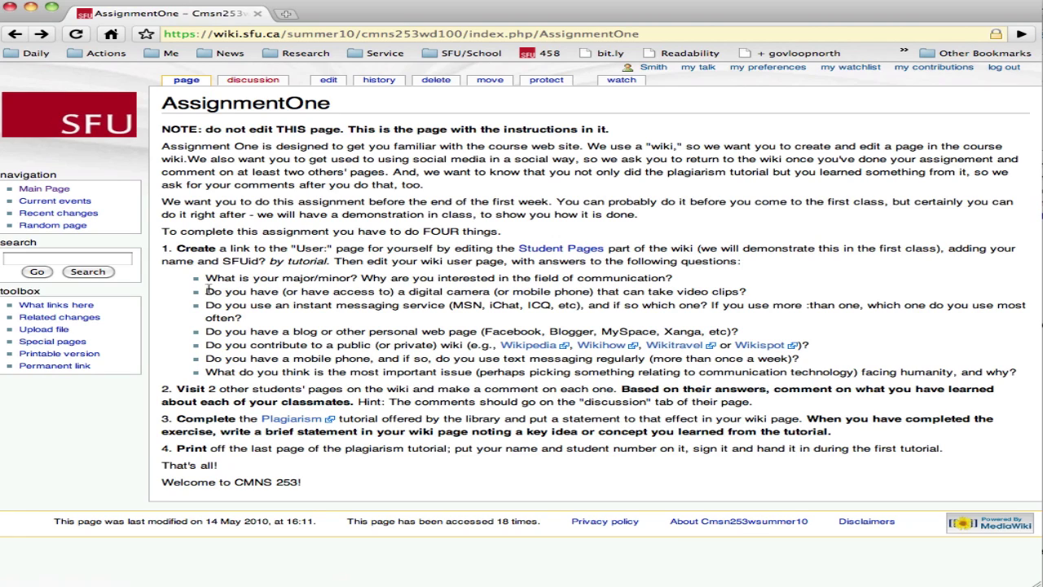
left_click_drag(206, 277, 170, 381)
key("super+c")
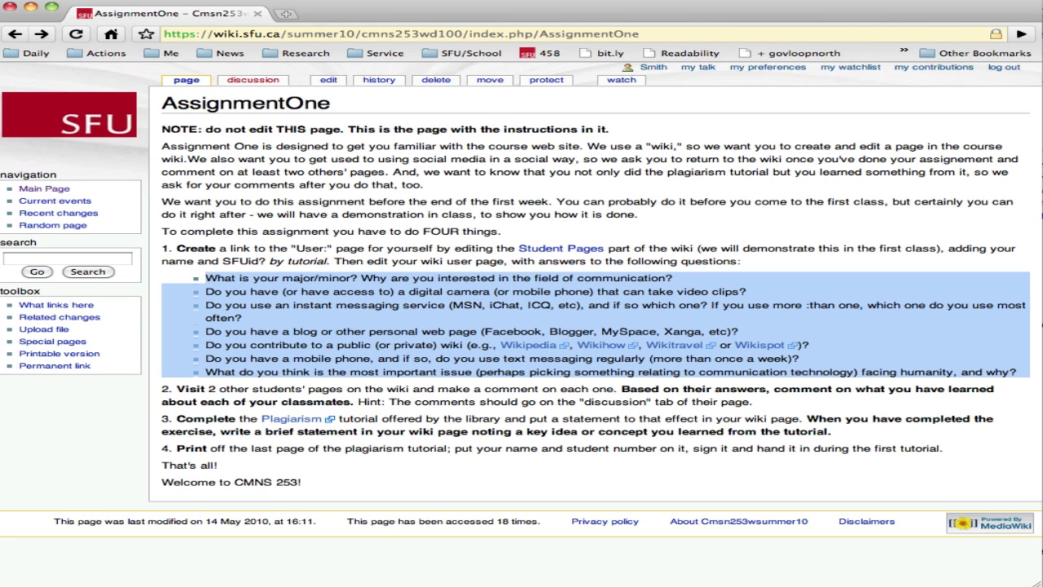
- Open the personal user page for editing and paste the copied questions below the existing text
left_click(646, 68)
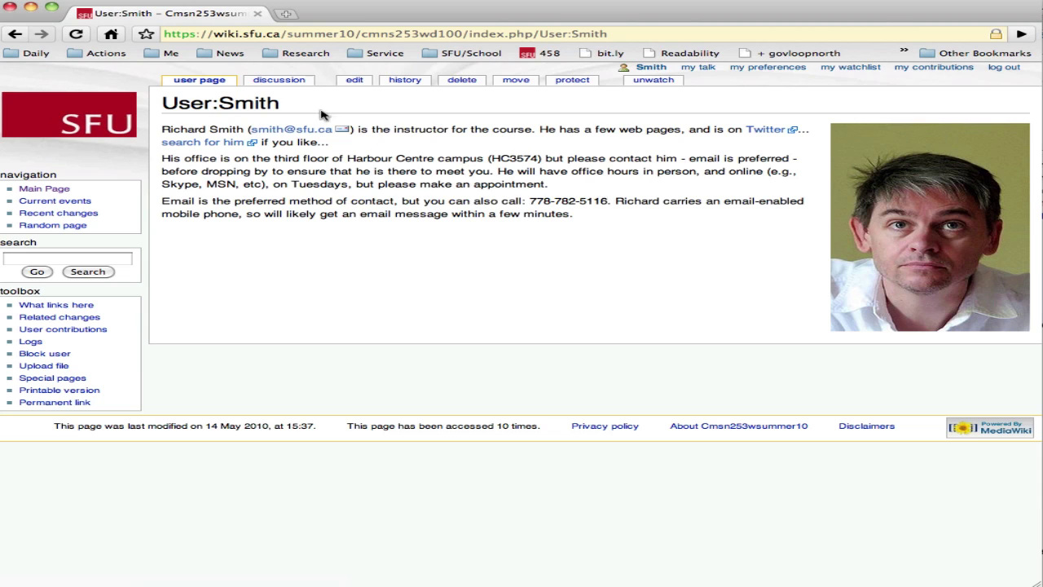
left_click(355, 81)
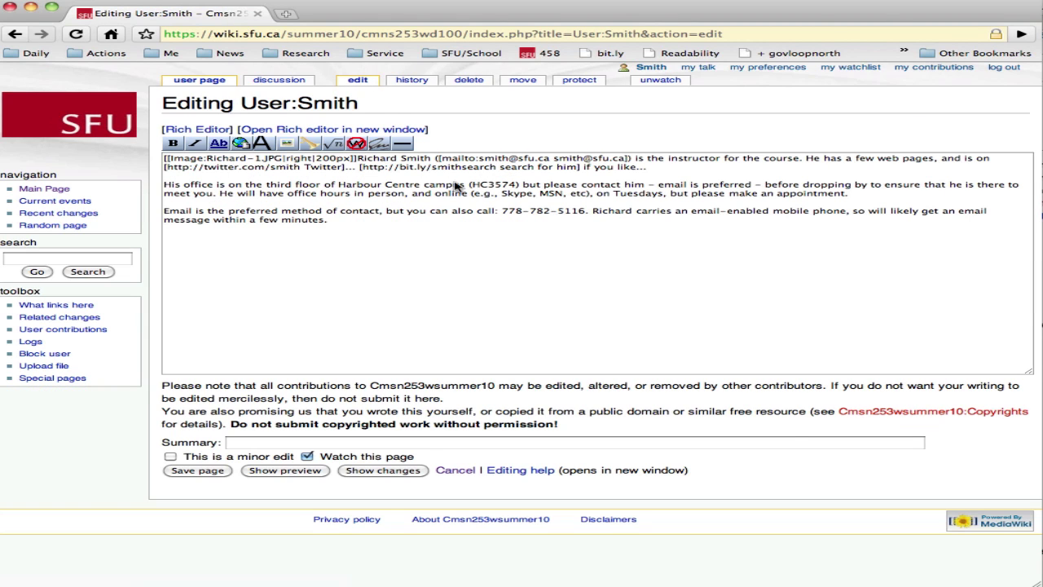
left_click(361, 246)
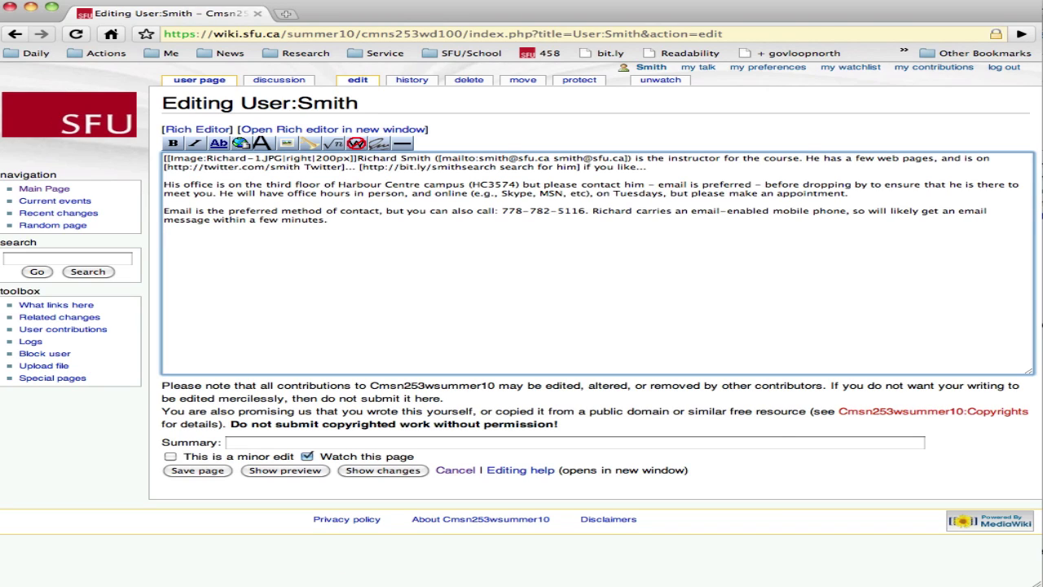
key("super+v")
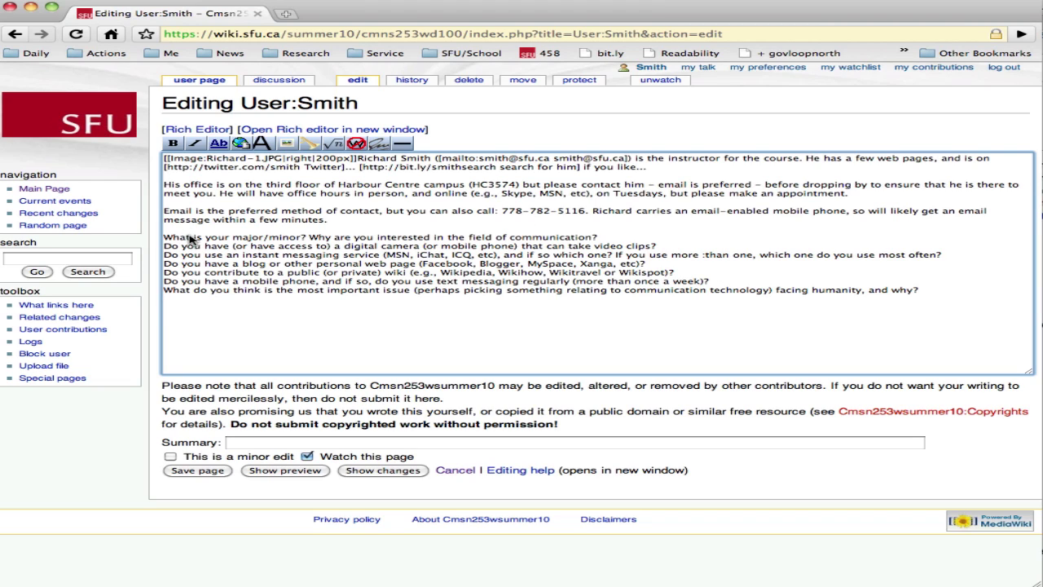
- Switch to the rich editor and split the pasted block so that each question starts its own paragraph
left_click(213, 133)
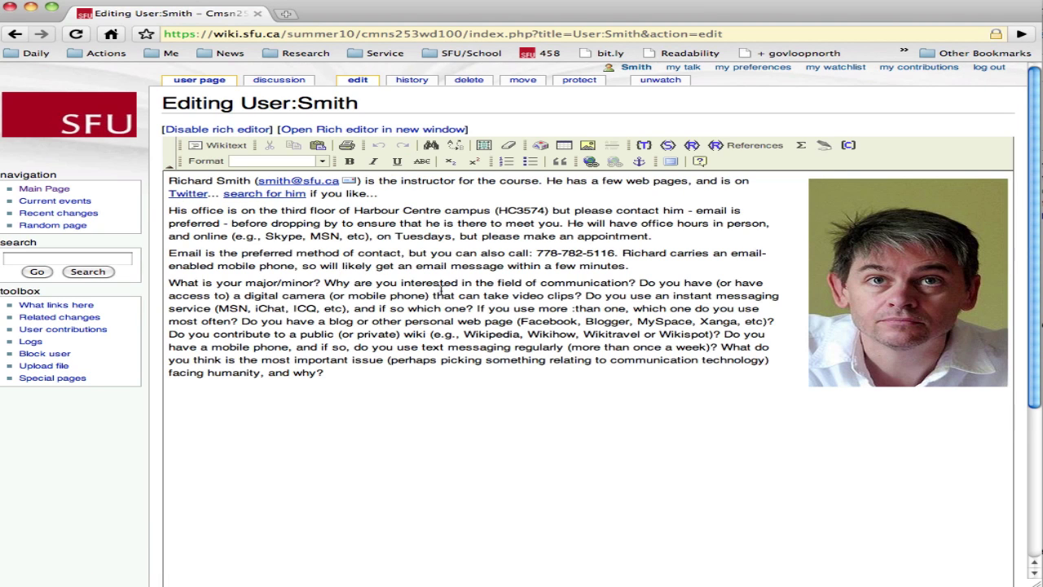
left_click(324, 283)
key("Return")
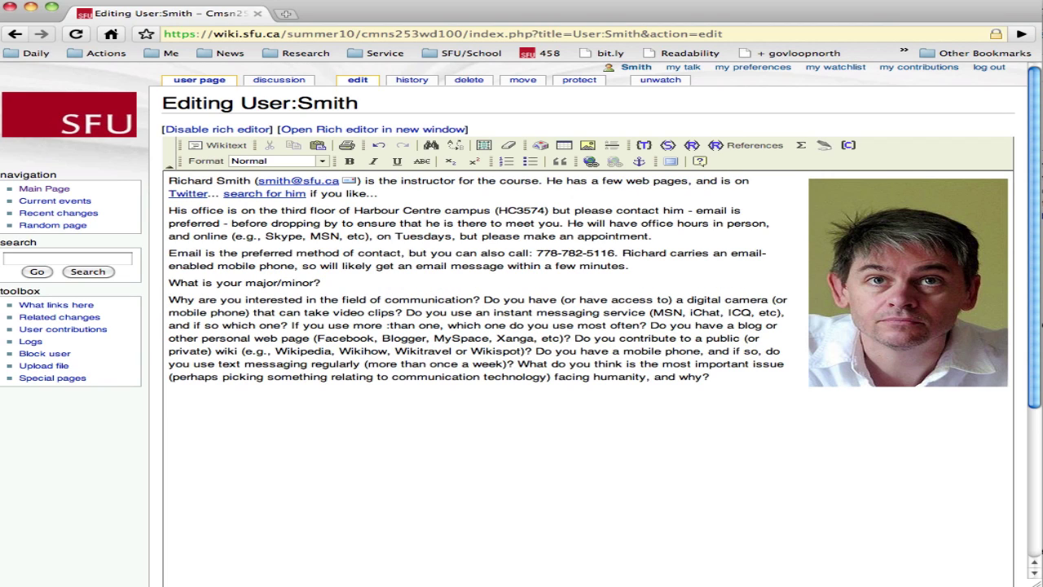
left_click(485, 300)
left_click(485, 299)
key("Return")
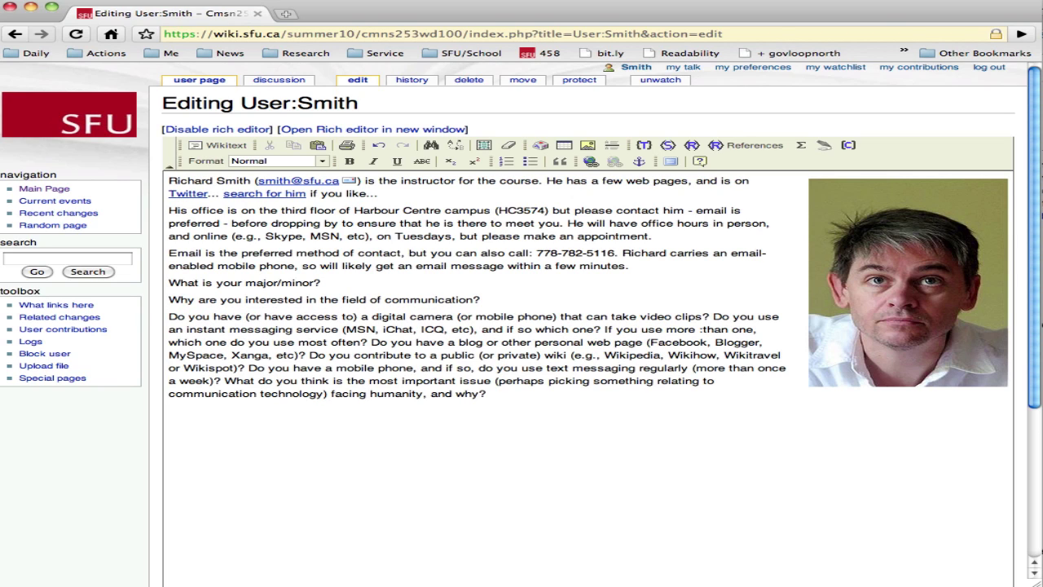
left_click(712, 316)
key("Return")
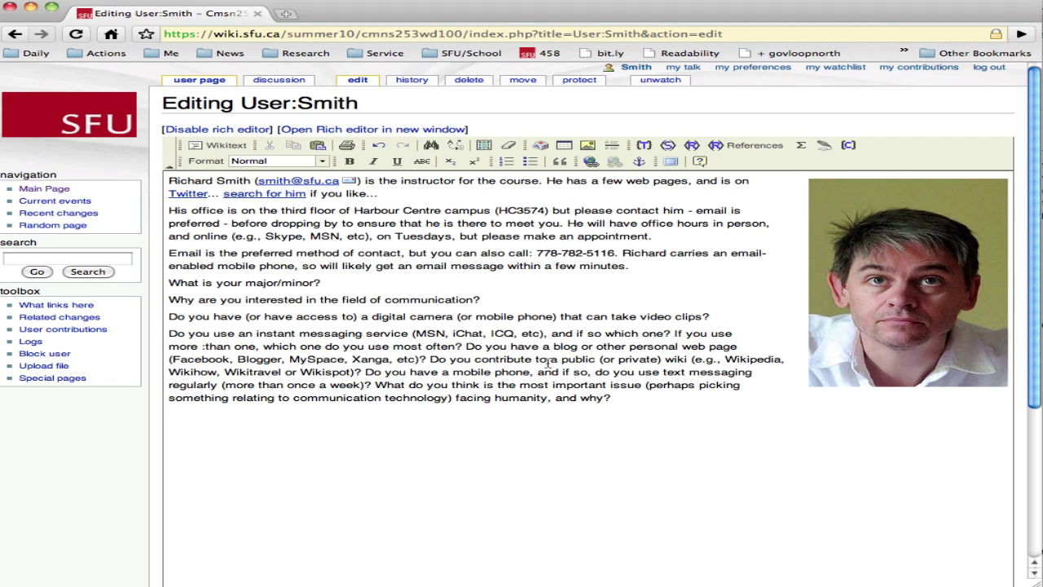
key("Return")
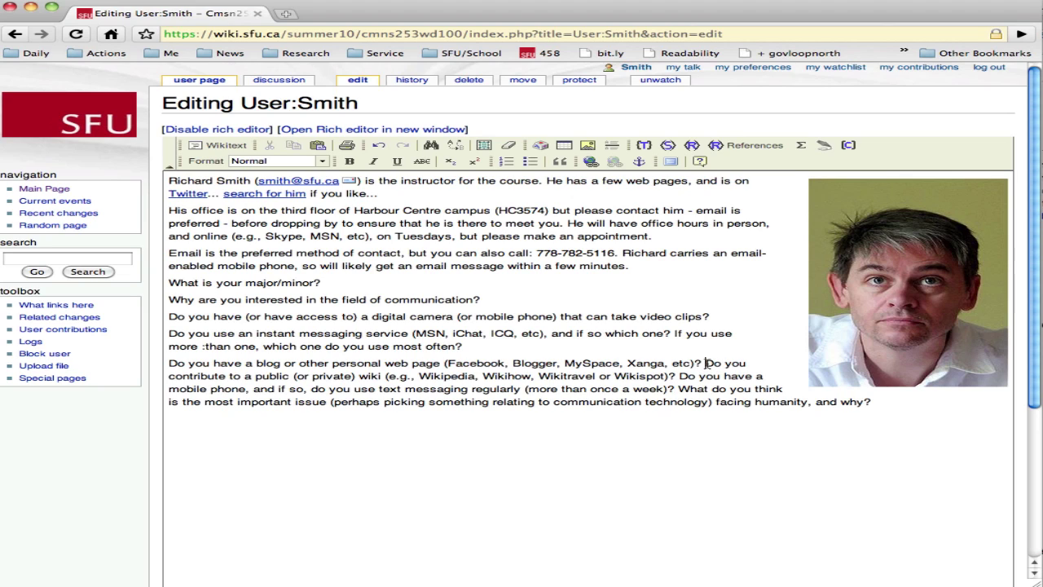
key("Return")
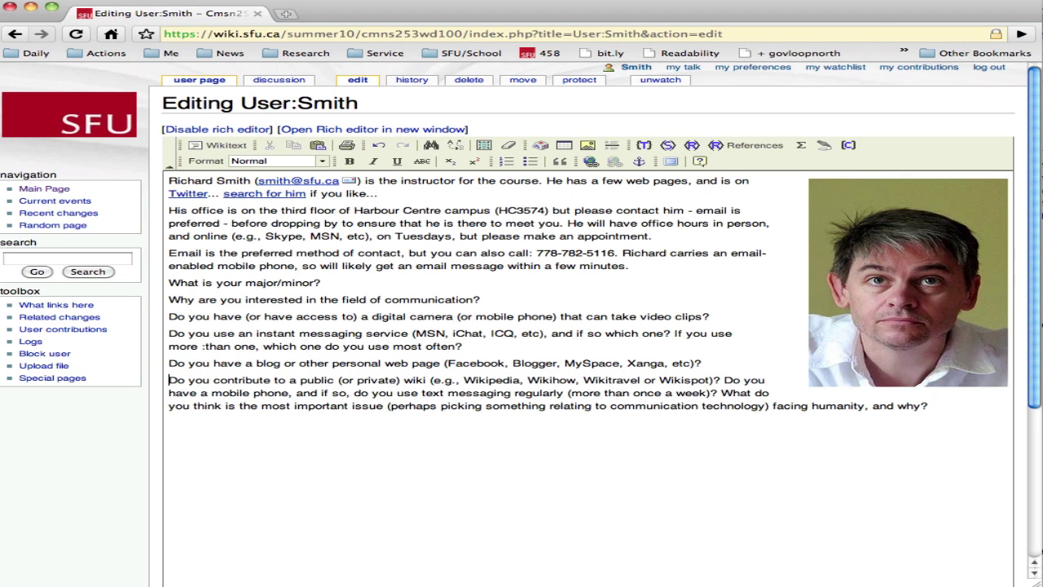
left_click(722, 380)
key("Return")
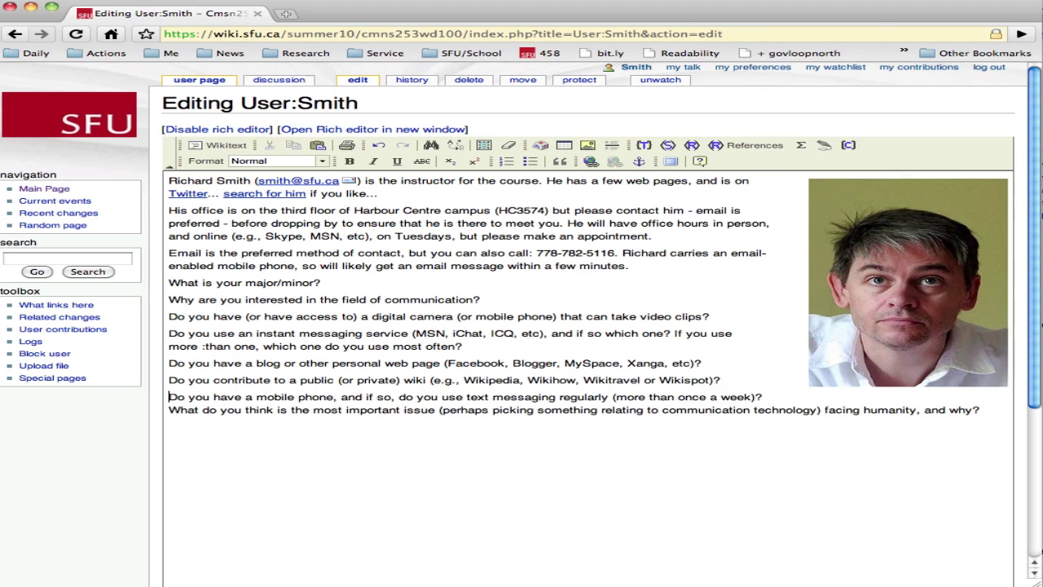
left_click(169, 409)
key("Return")
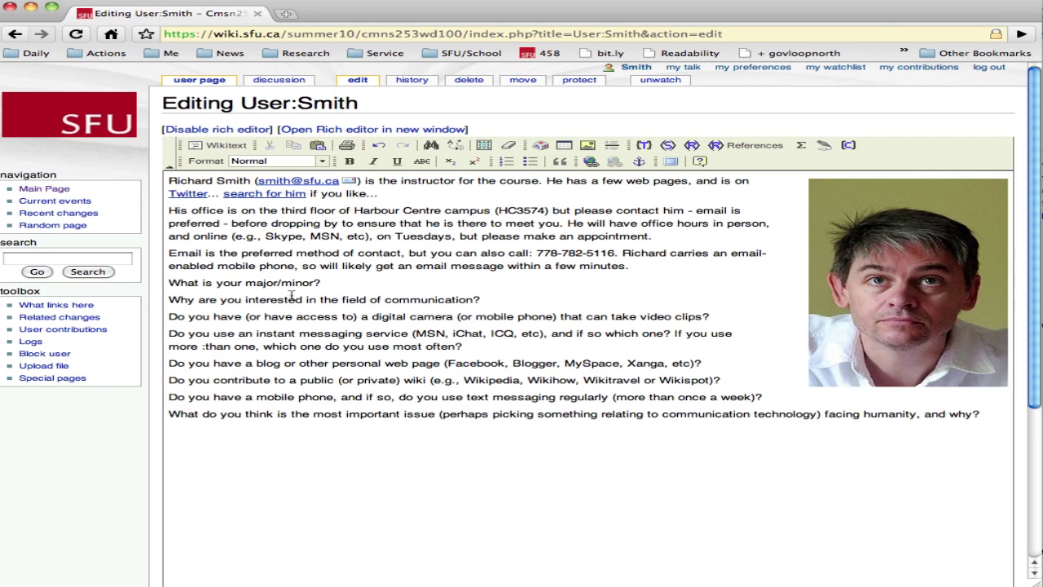
- Add the block-quoted answer "My major is Communication." beneath the question "What is your major/minor?"
key("Return")
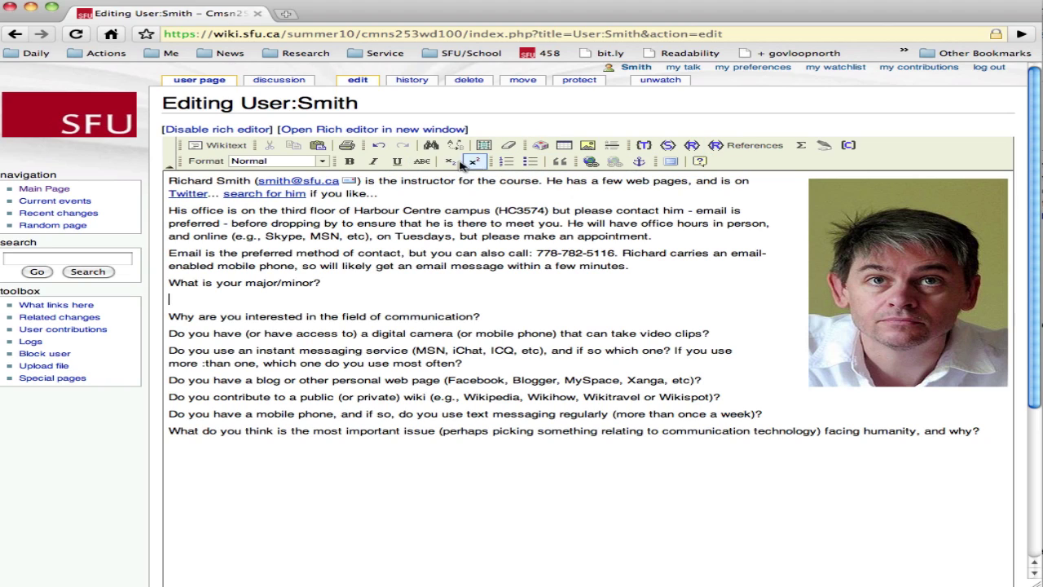
left_click(560, 162)
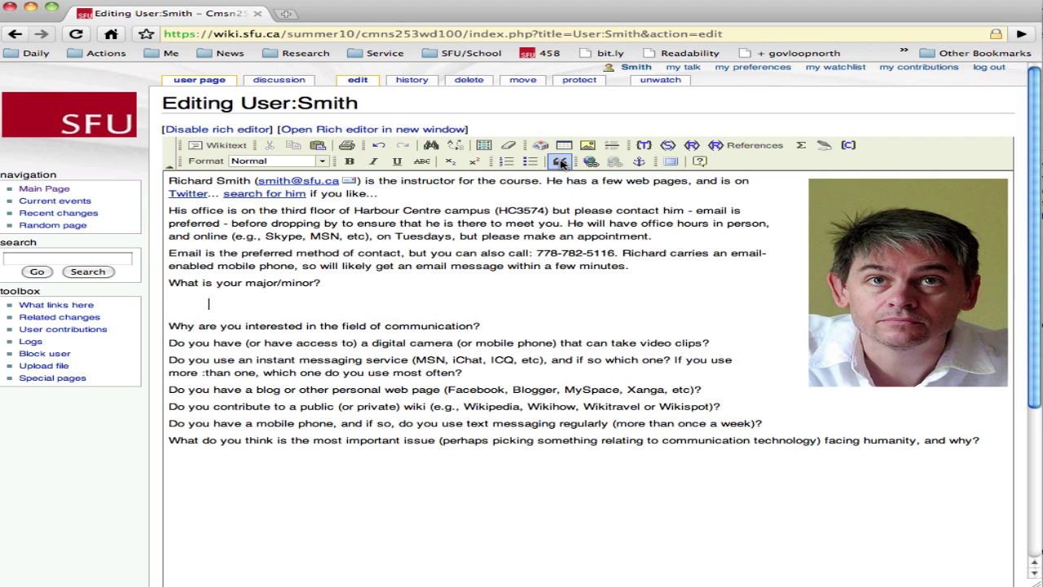
type("My major is Communication.")
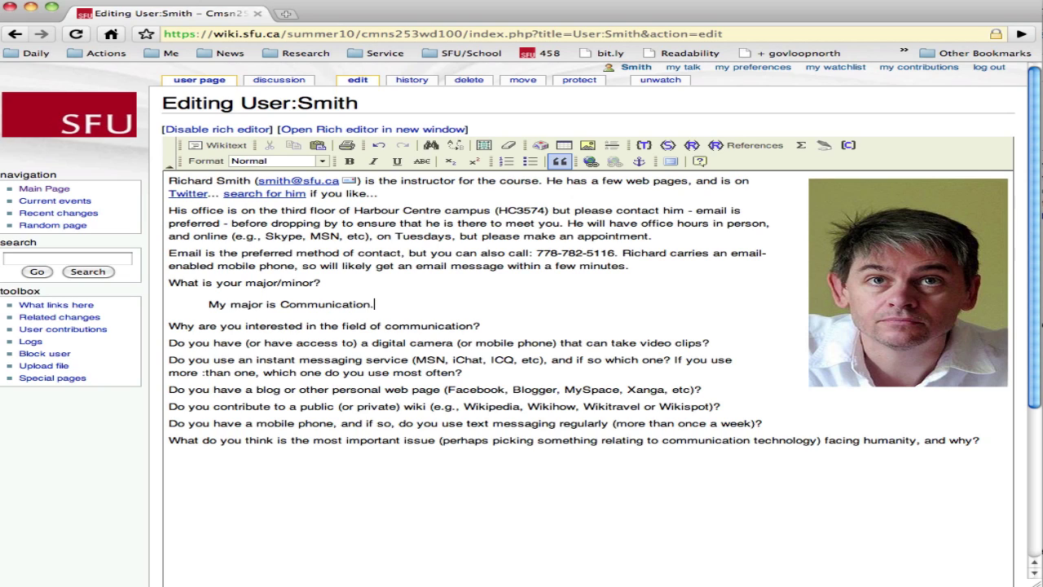
- Append "Of course." to the block-quoted answer about the major and save the user page
type(" Of course.")
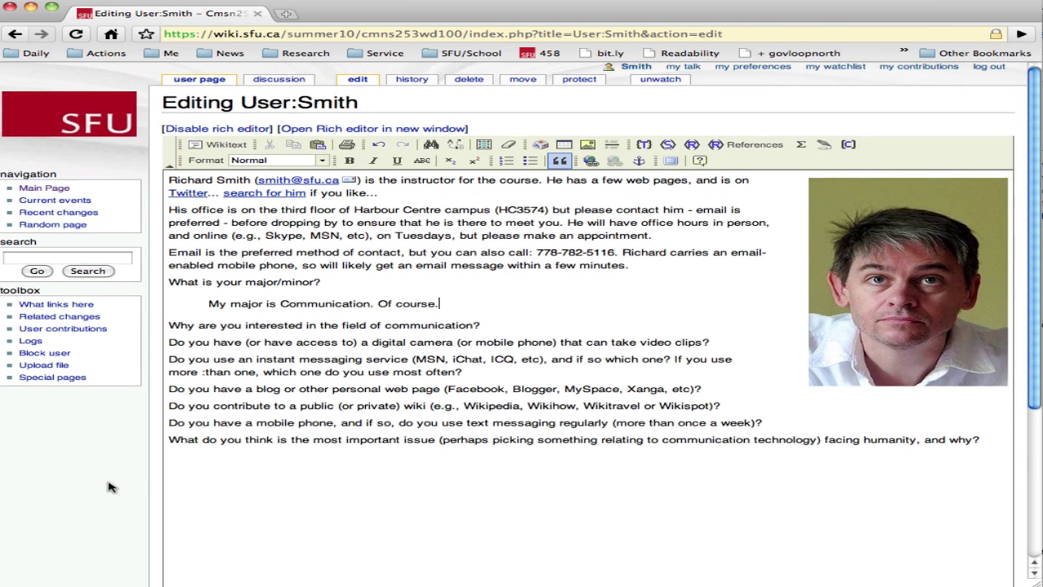
scroll(111, 486, "down", 5)
left_click(199, 517)
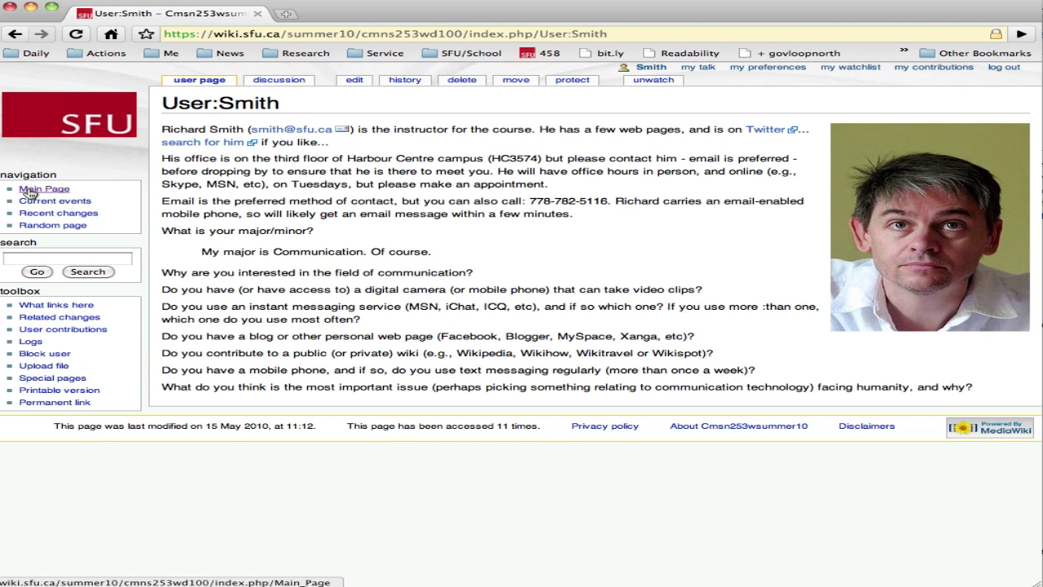
- Reopen the Assignment One instructions from the wiki's main page to check the task of commenting on classmates' pages
left_click(30, 191)
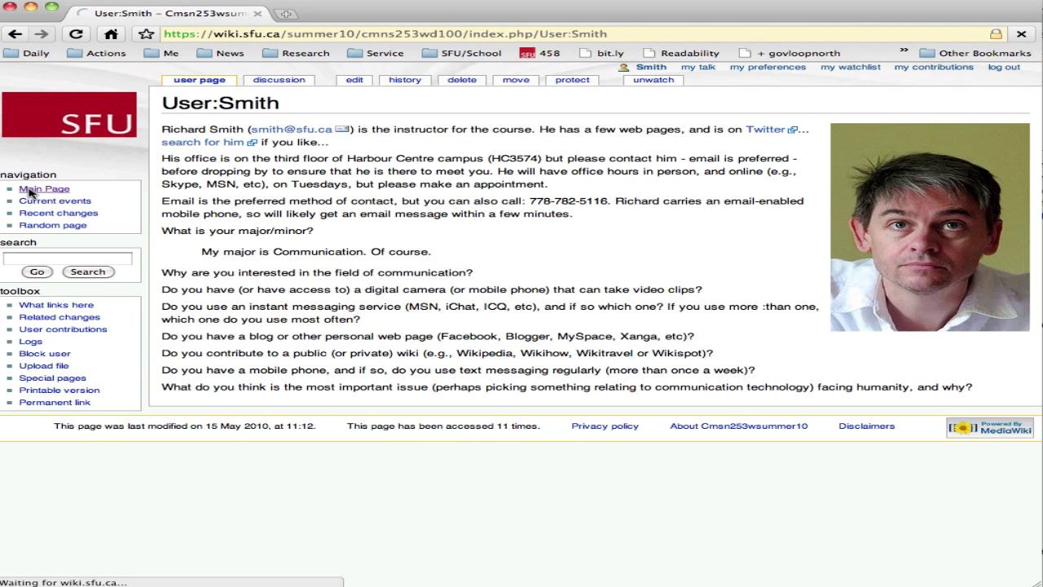
scroll(325, 398, "down", 10)
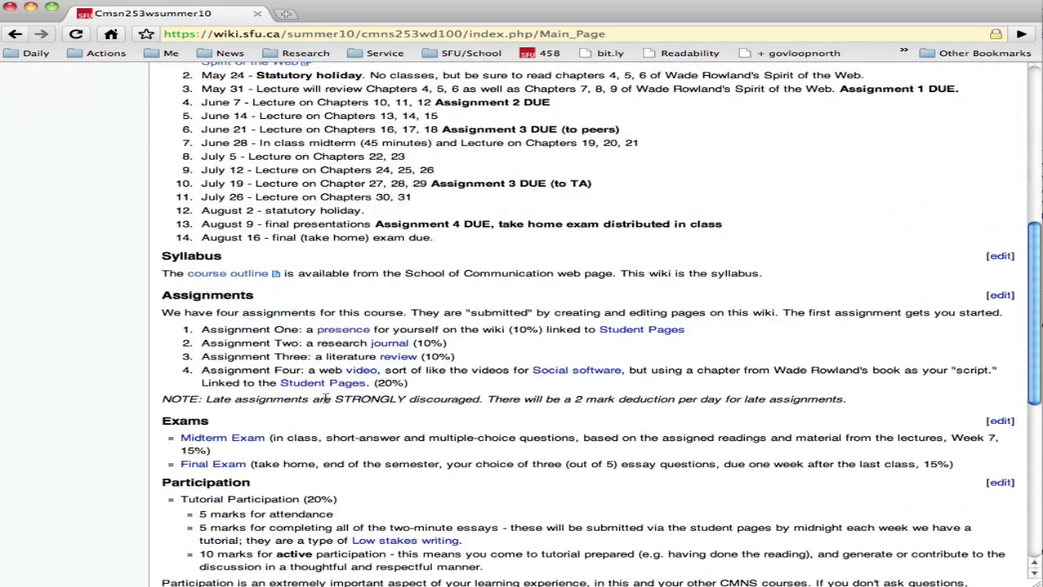
left_click(340, 331)
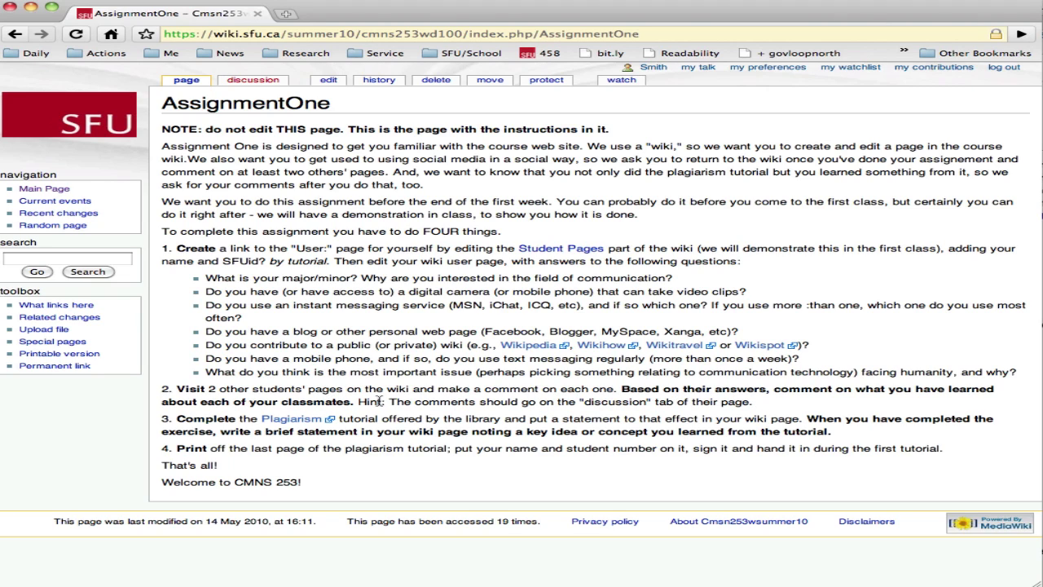
- Start a new section on the user page's discussion page and enter a headline marking it as a comment on the owner's page
left_click(656, 70)
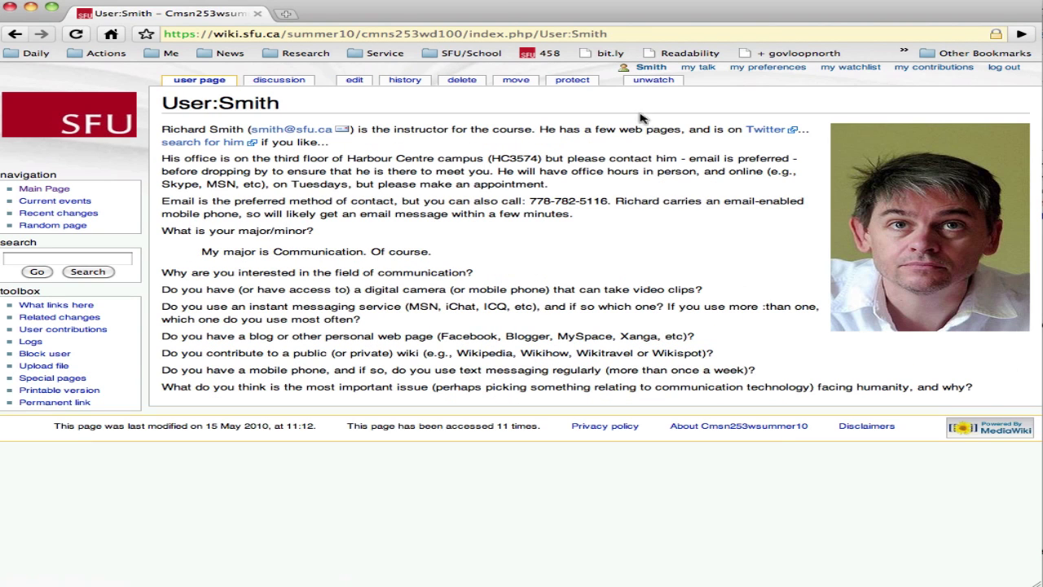
left_click(277, 82)
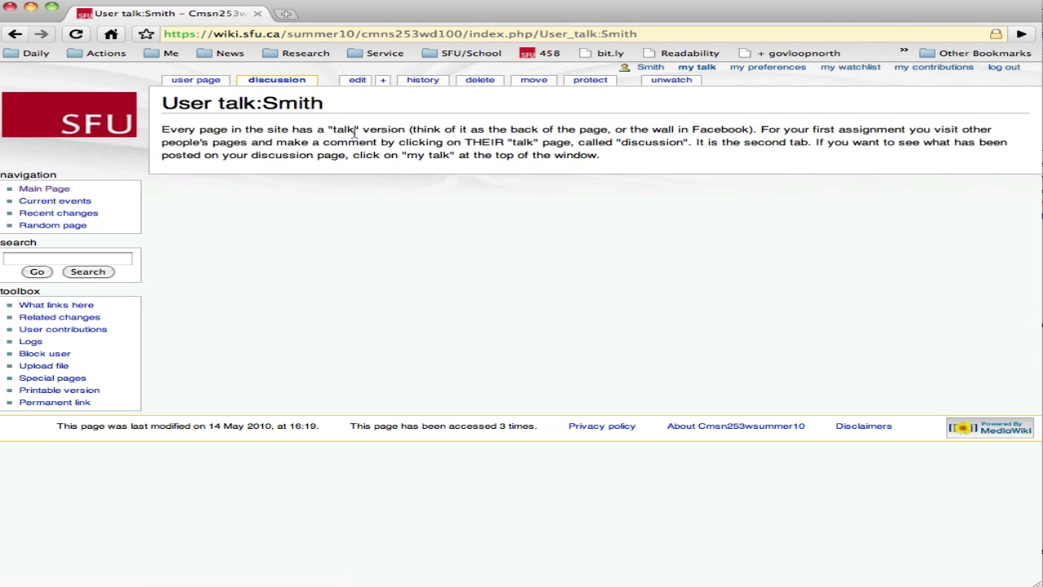
left_click(387, 84)
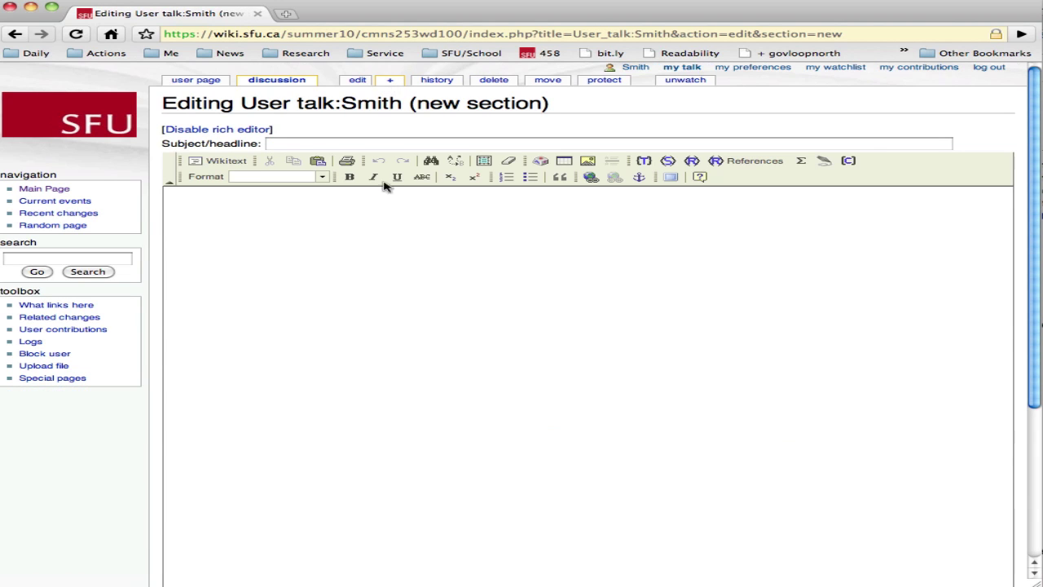
left_click(332, 146)
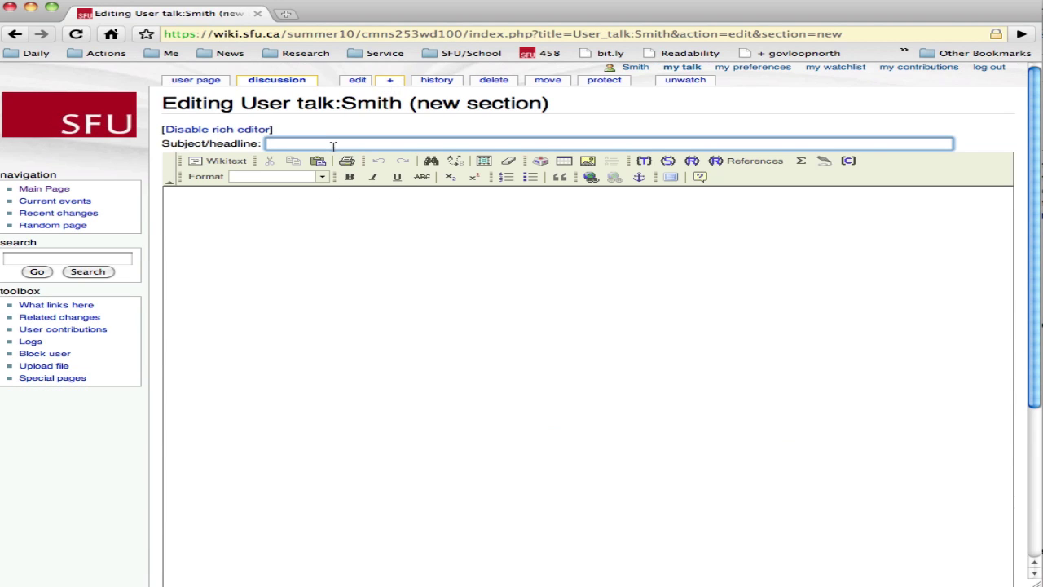
type("Comment on Richard's page.")
- Write the comment "I notice that you have a photo. How did you do that?", add a signature after it and save the section
left_click(165, 193)
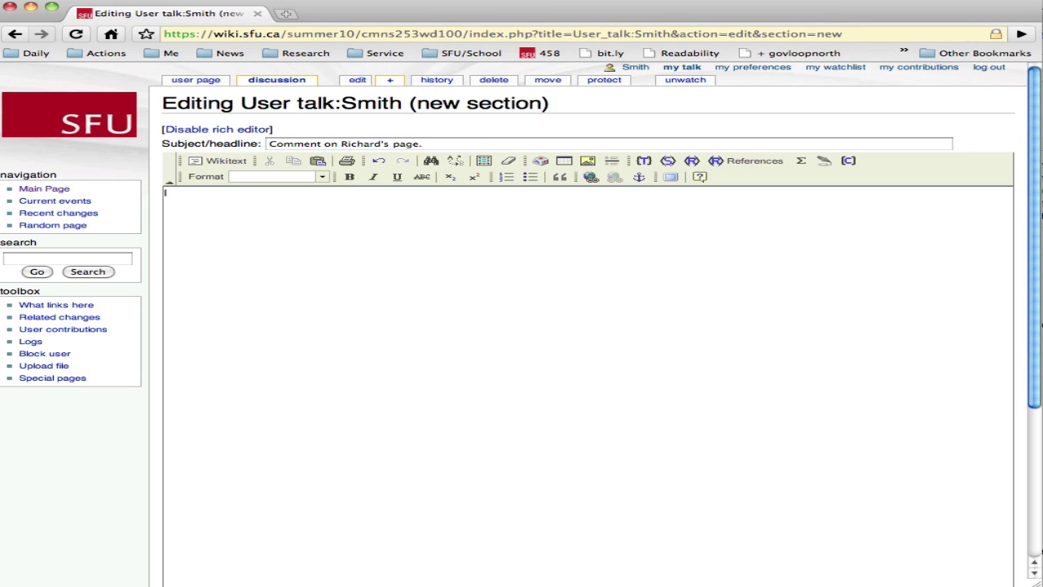
type("I notice that you have a photo")
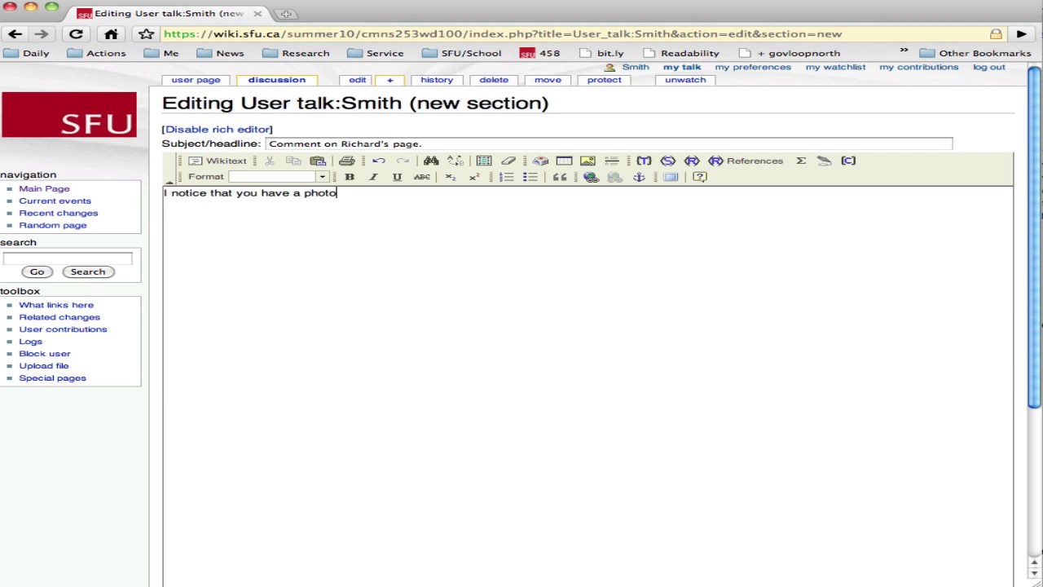
type(". How did you do that?")
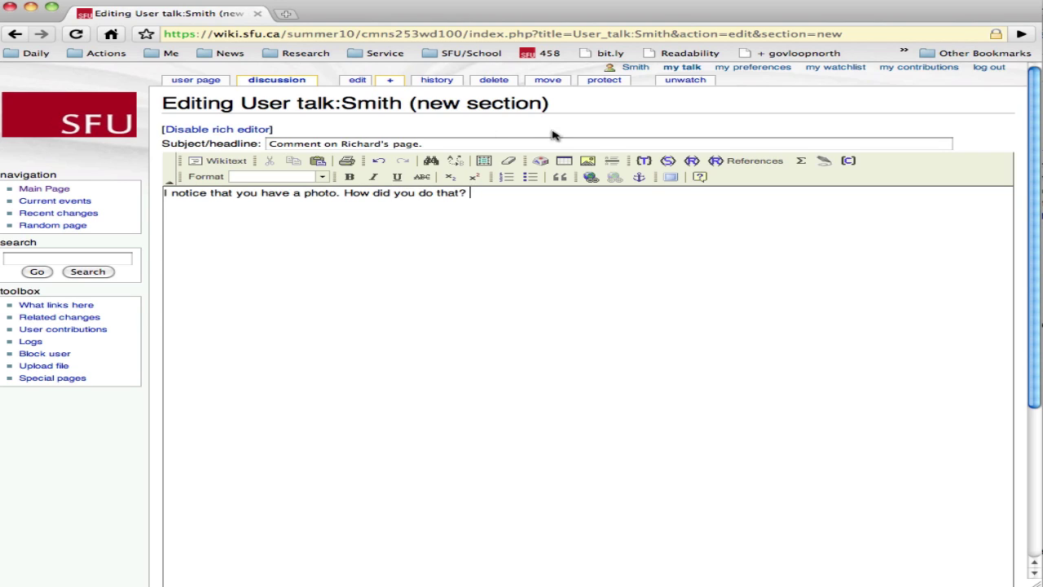
left_click(824, 161)
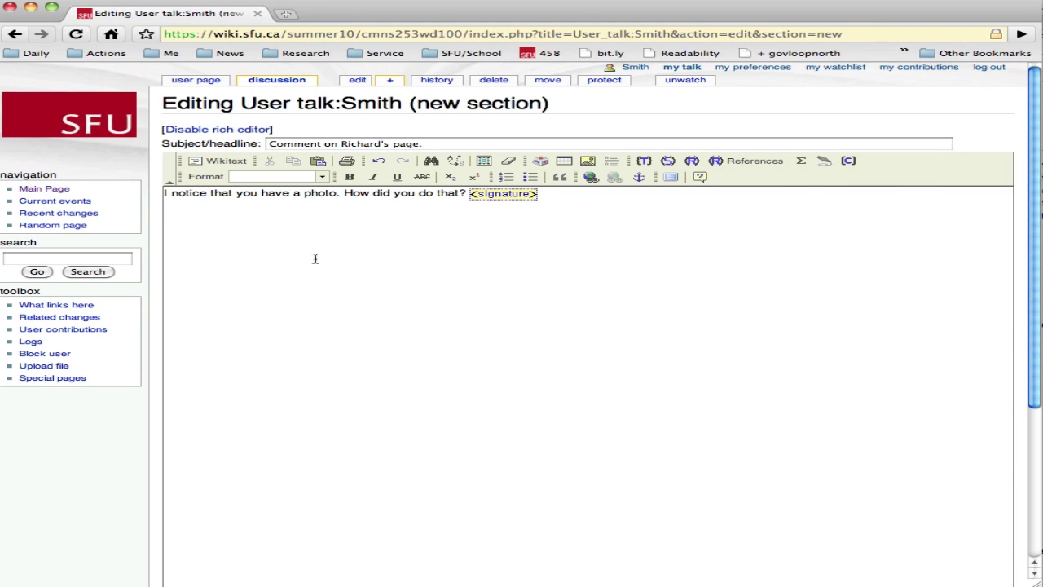
scroll(90, 487, "down", 5)
left_click(184, 519)
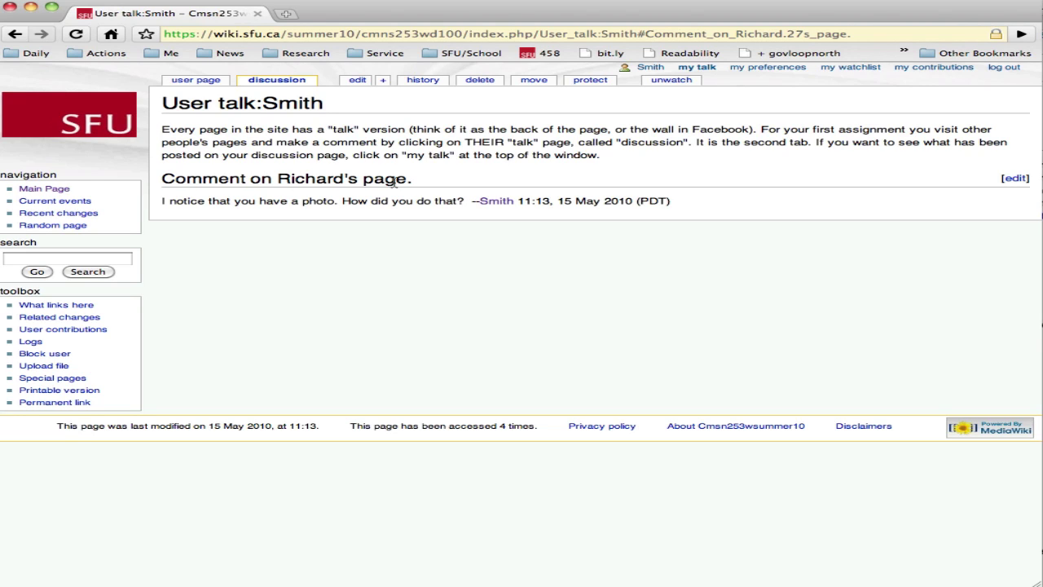
- Go back to the Assignment One instructions through the main page and open the linked Student Pages list
left_click(95, 124)
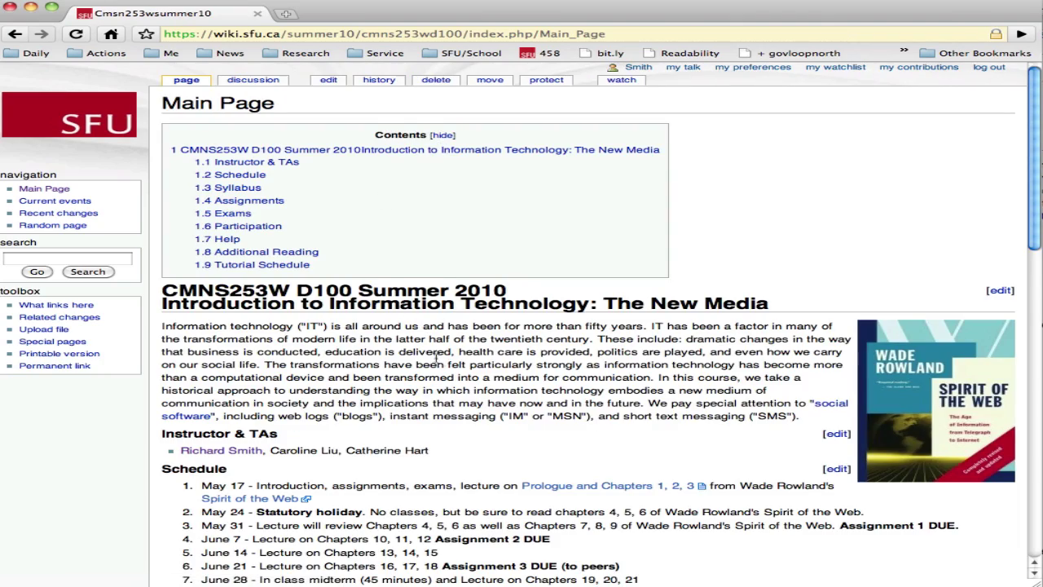
scroll(509, 345, "down", 3)
scroll(416, 371, "down", 5)
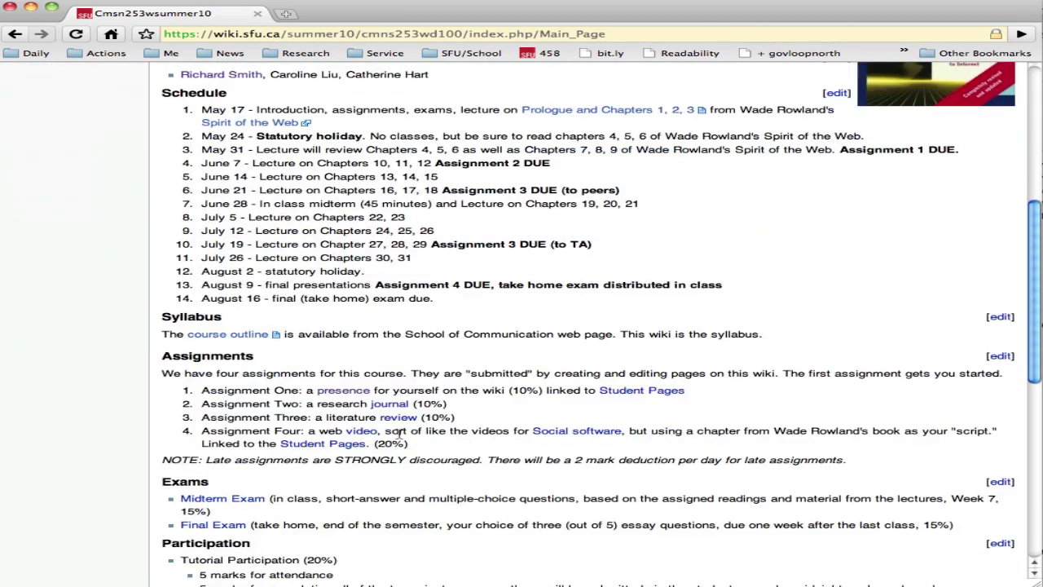
left_click(344, 392)
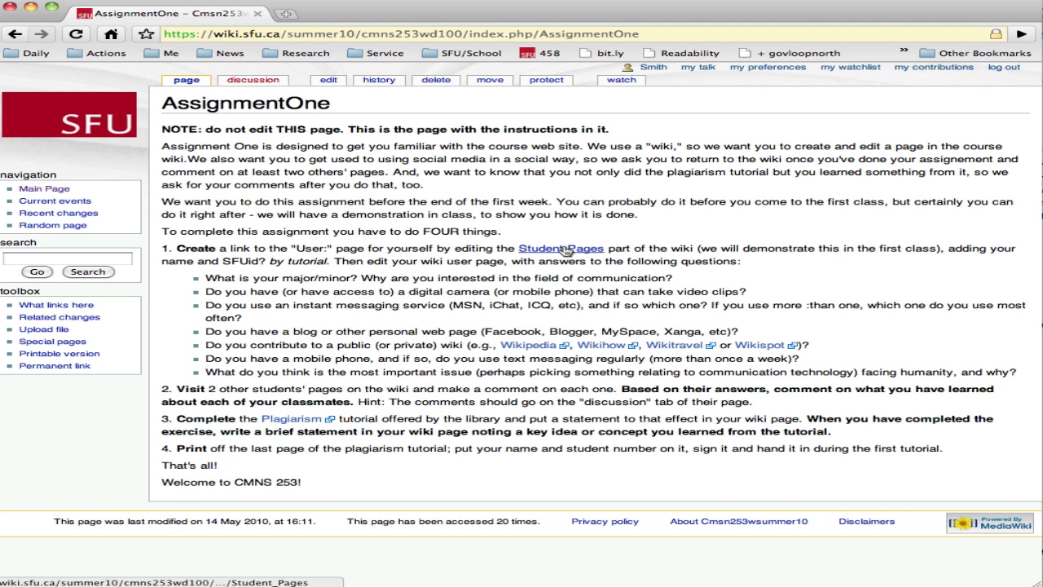
left_click(564, 250)
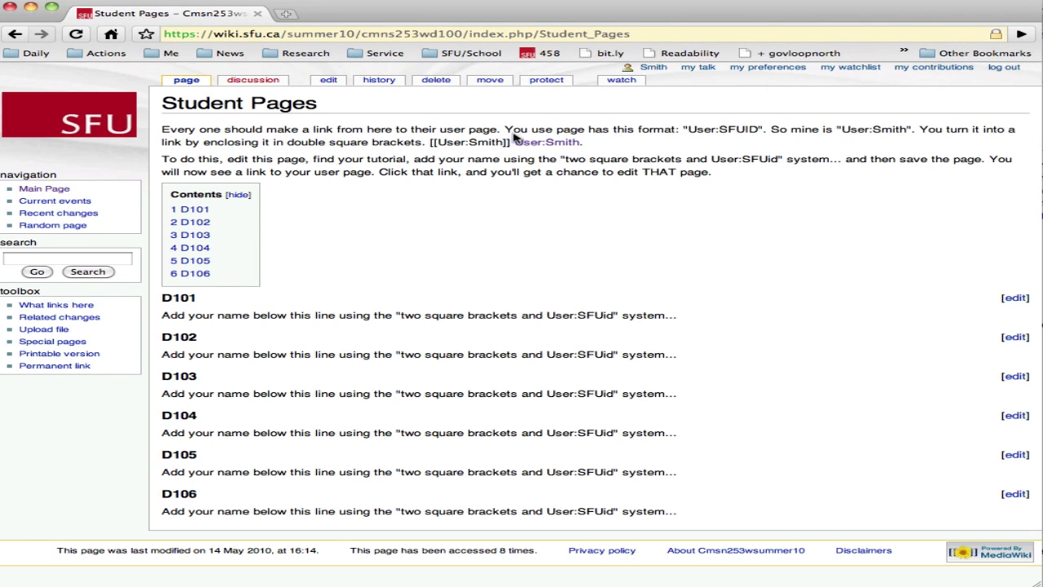
- Add a double-bracket link to the personal user page plus "- a prof in Communication" under D101, save, and follow the link
left_click(1019, 299)
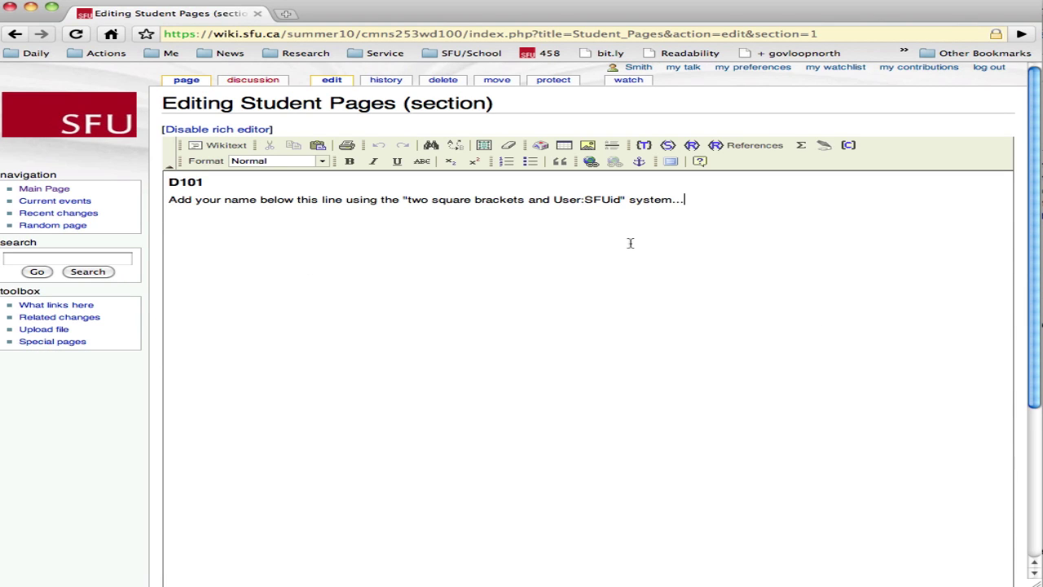
key("Return")
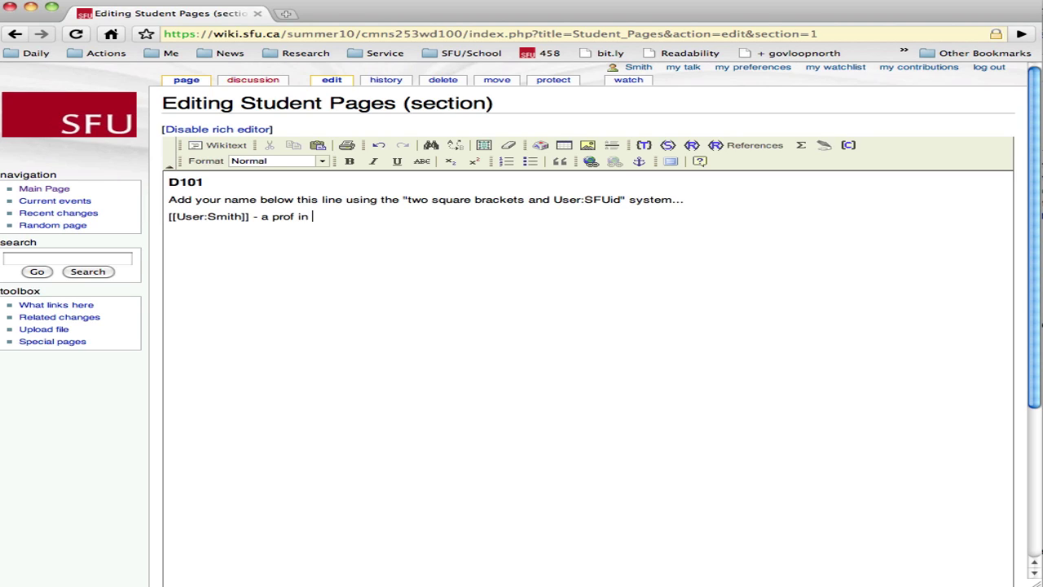
type("Communication")
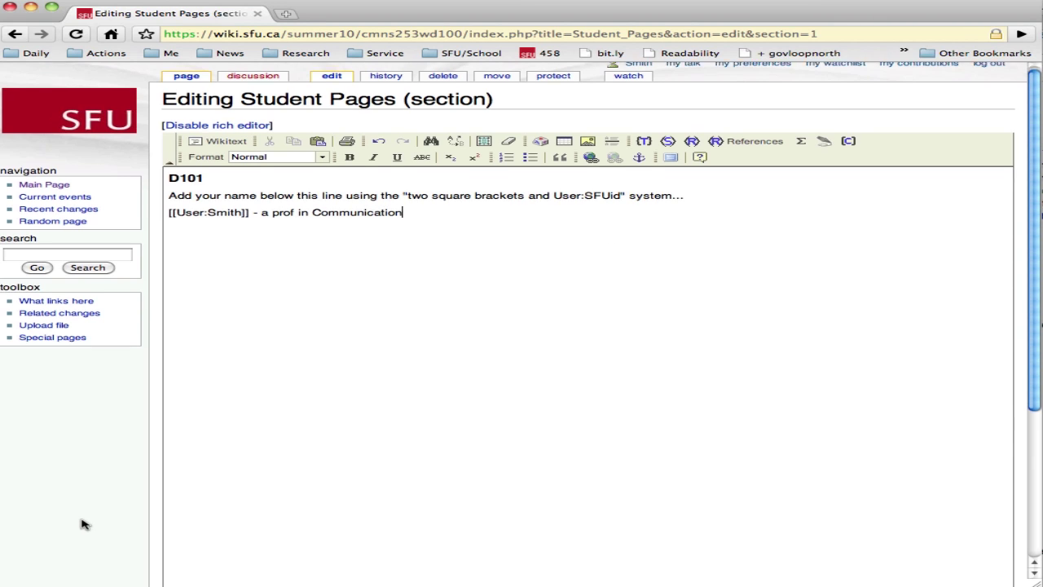
scroll(82, 524, "down", 5)
left_click(202, 558)
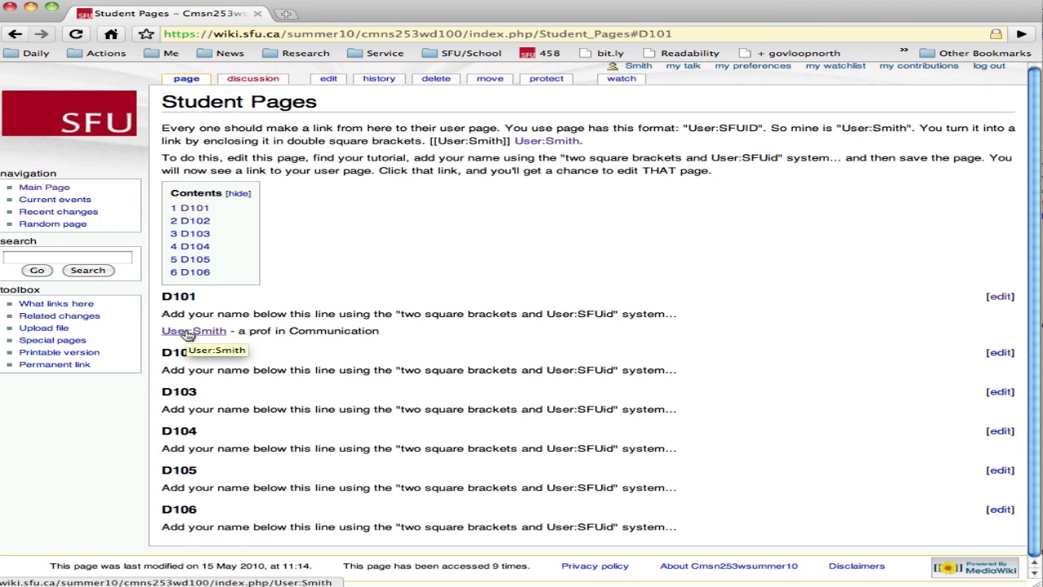
left_click(188, 333)
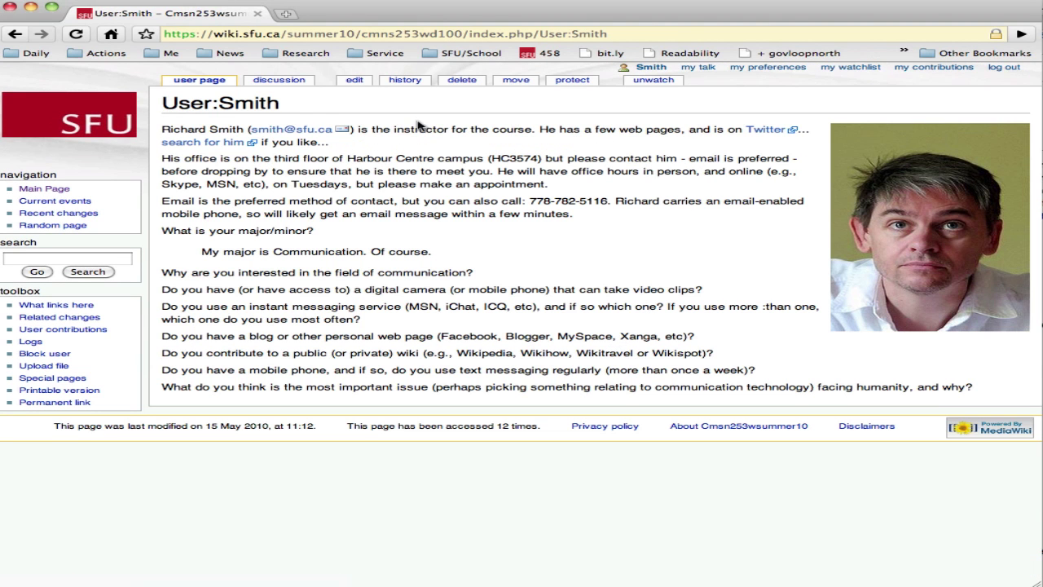
- Return to the main page and open the Assignment One instructions to review the plagiarism tutorial and printing tasks
left_click(55, 200)
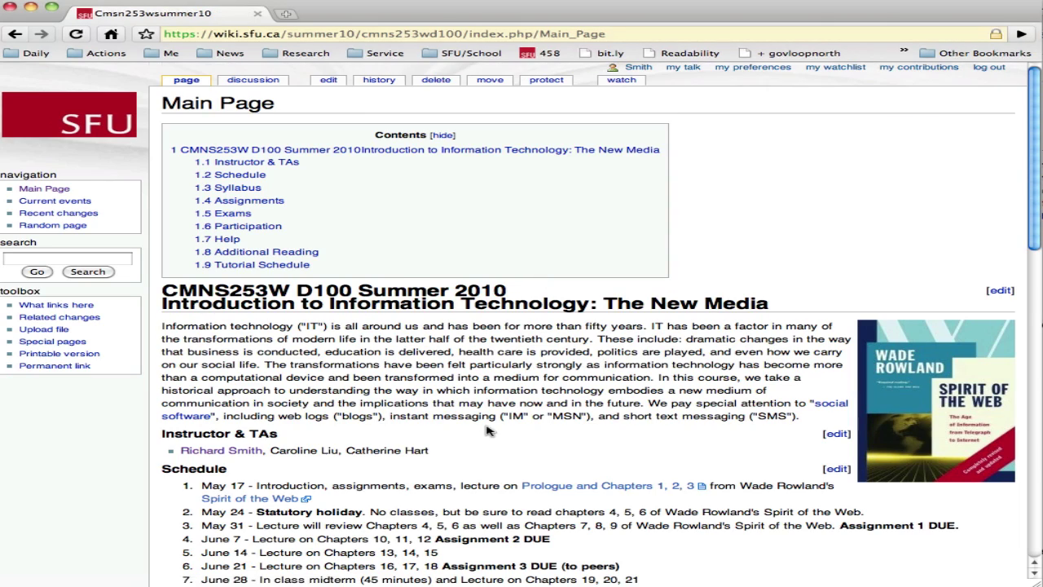
scroll(489, 430, "down", 4)
scroll(485, 430, "down", 3)
left_click(358, 394)
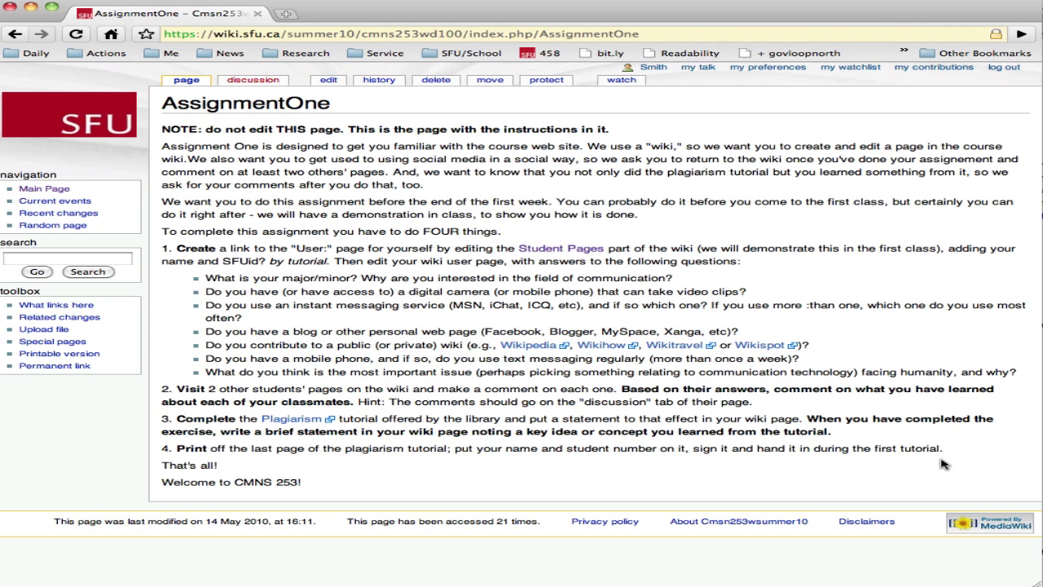
- Open the library's Understanding and Avoiding Plagiarism tutorial, advance to the Plagiarism Pre-test and look through its questions
left_click(291, 419)
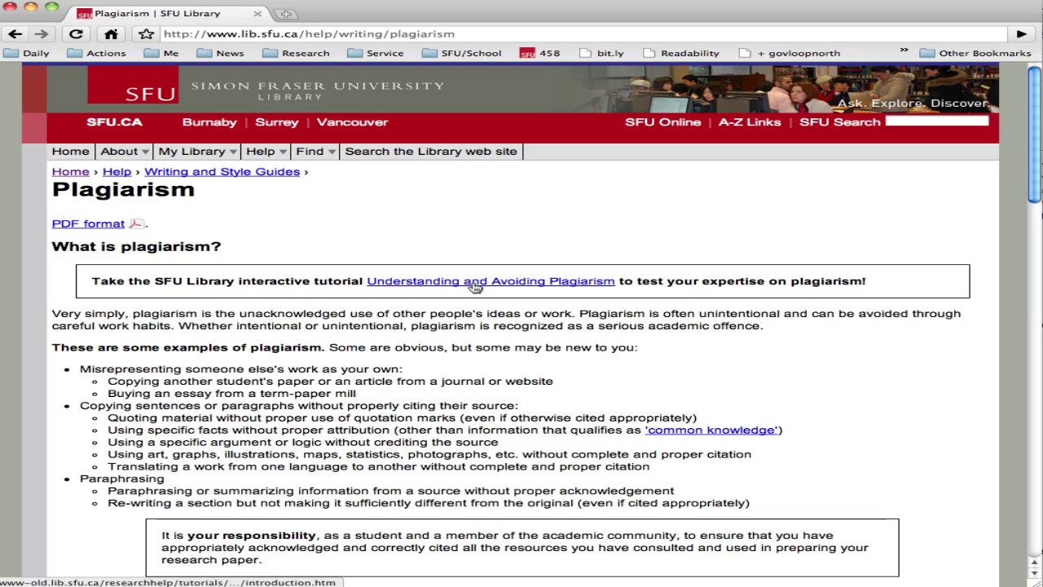
left_click(474, 281)
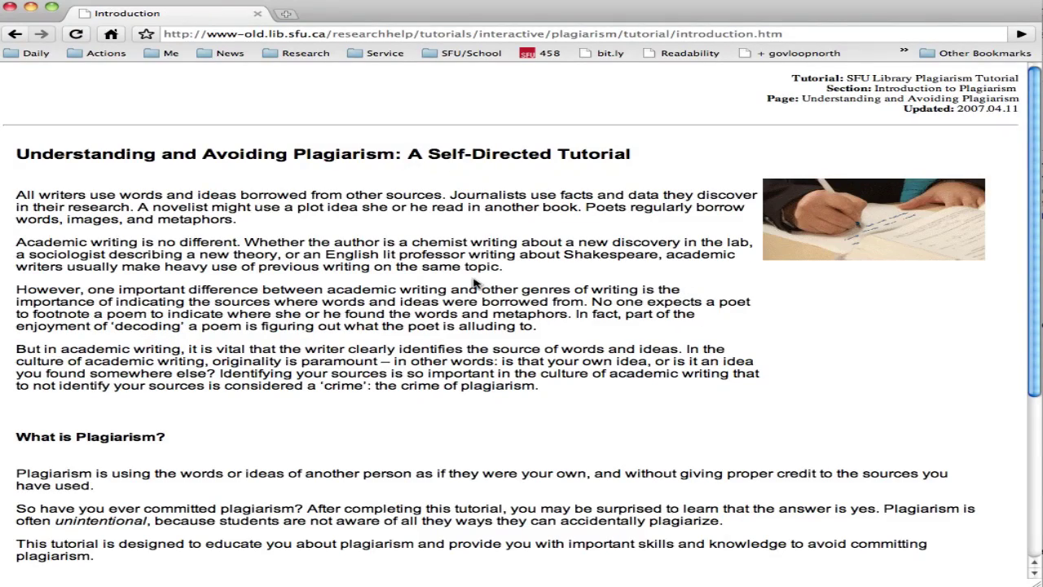
scroll(475, 281, "down", 5)
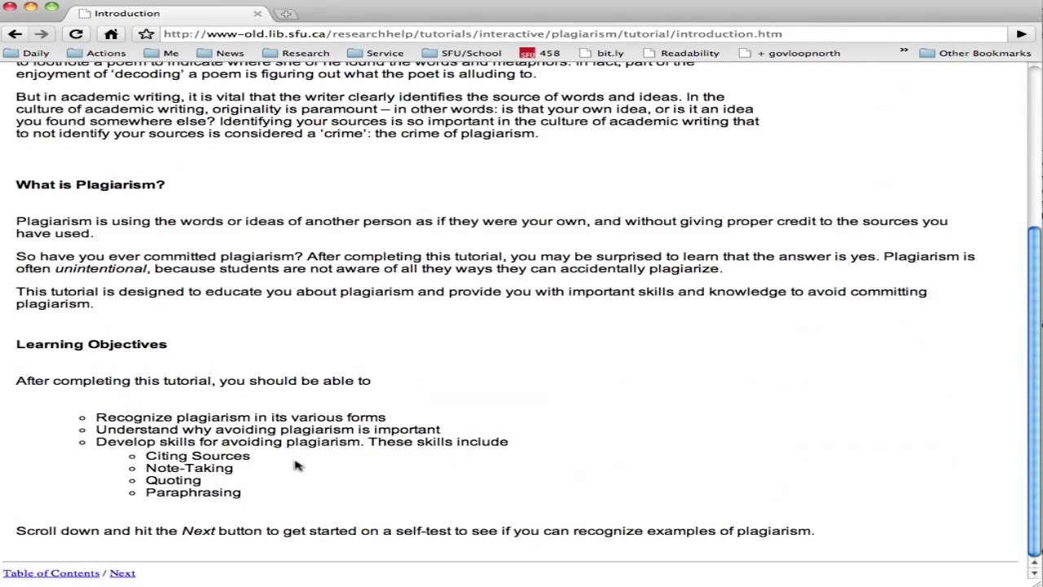
left_click(122, 572)
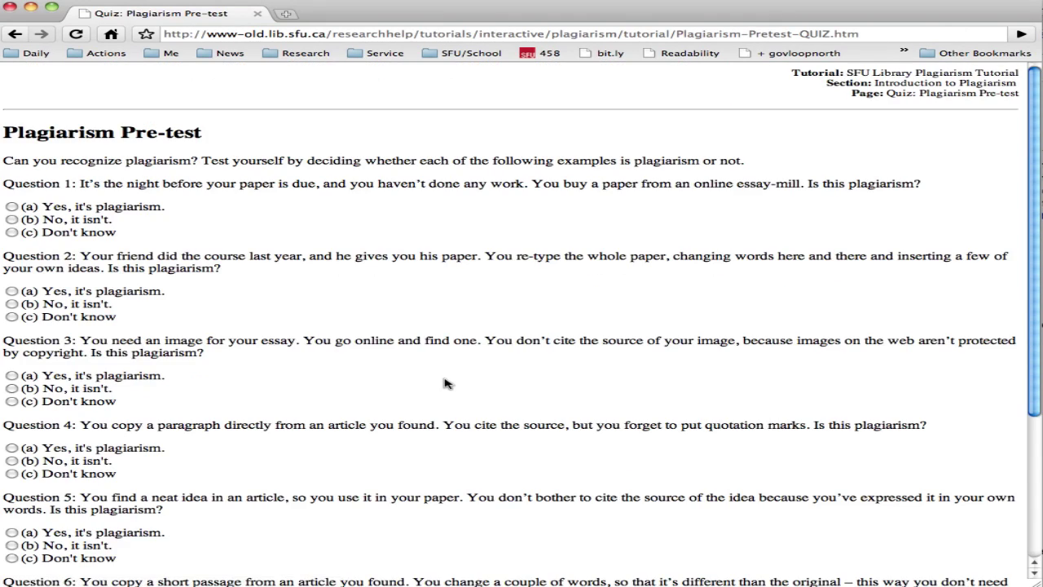
scroll(445, 385, "down", 5)
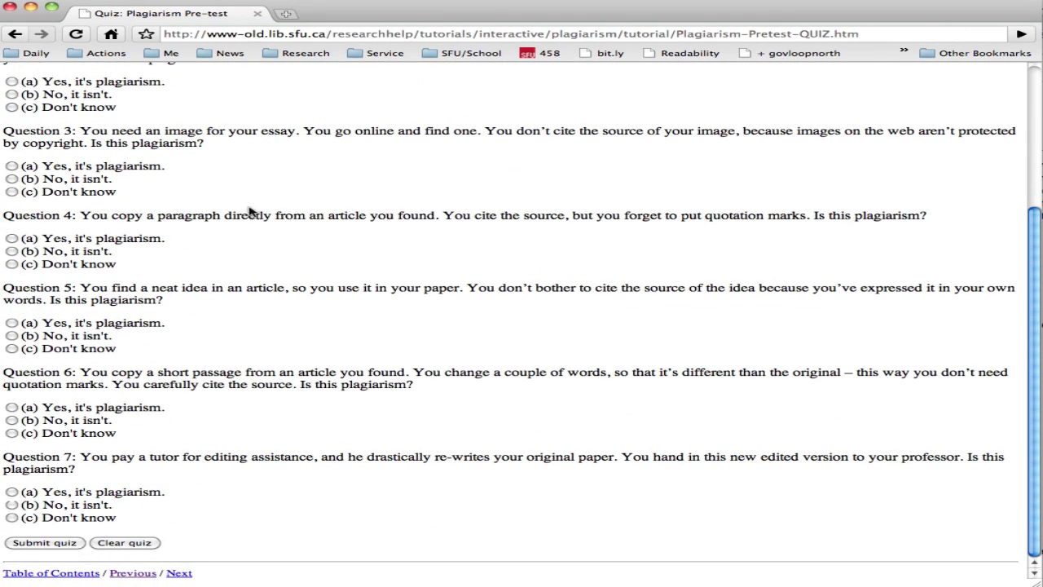
scroll(375, 406, "up", 4)
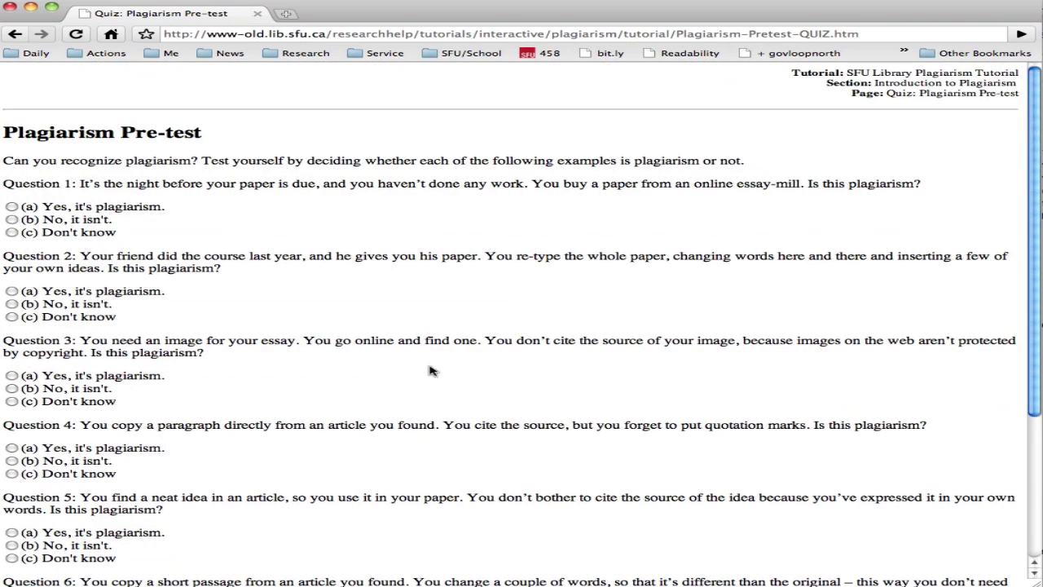
scroll(285, 296, "down", 5)
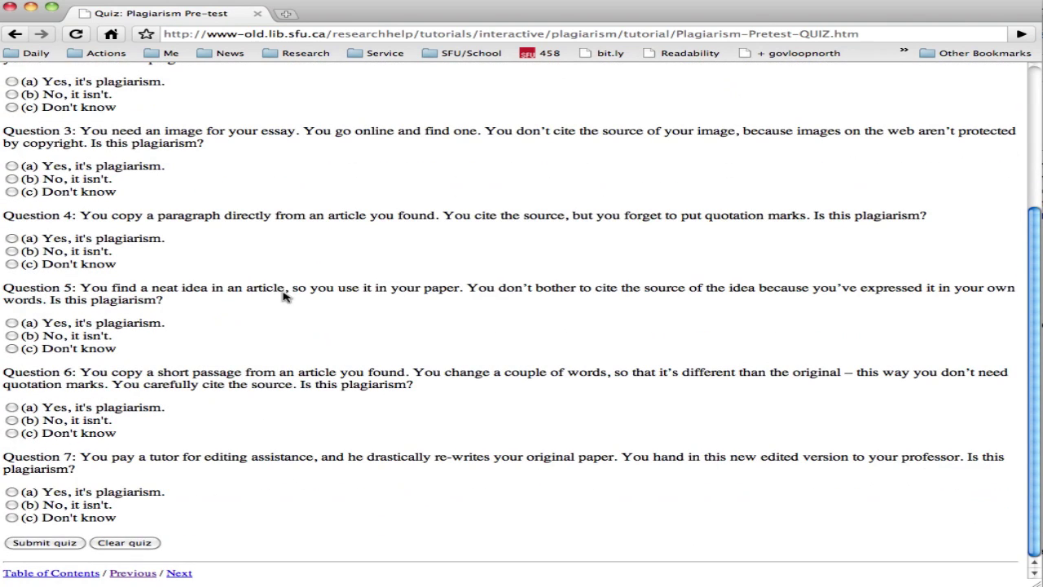
- Leave the plagiarism quiz and go back to the course wiki's main page
left_click(17, 36)
left_click(110, 93)
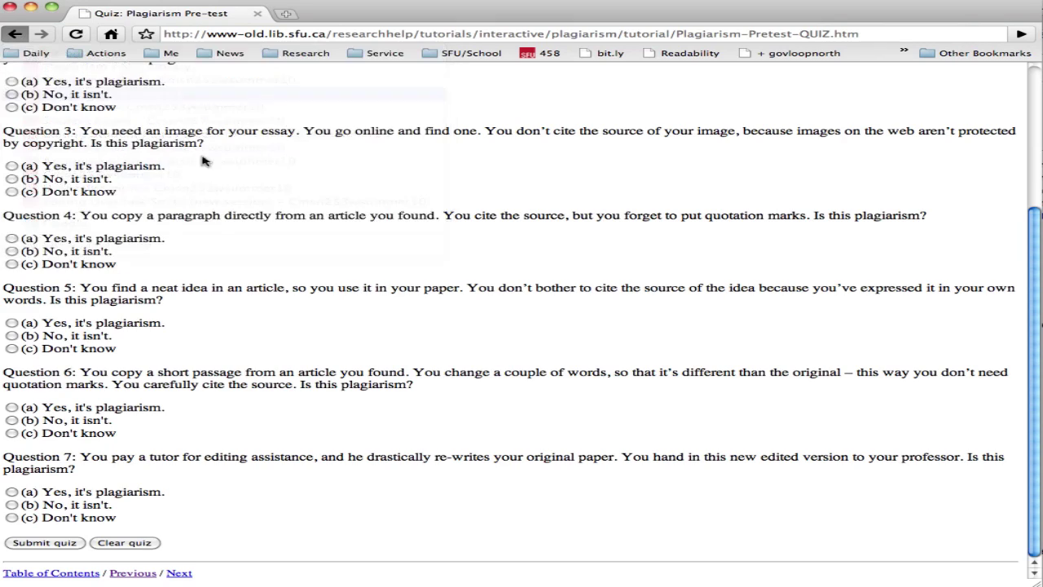
scroll(468, 268, "up", 5)
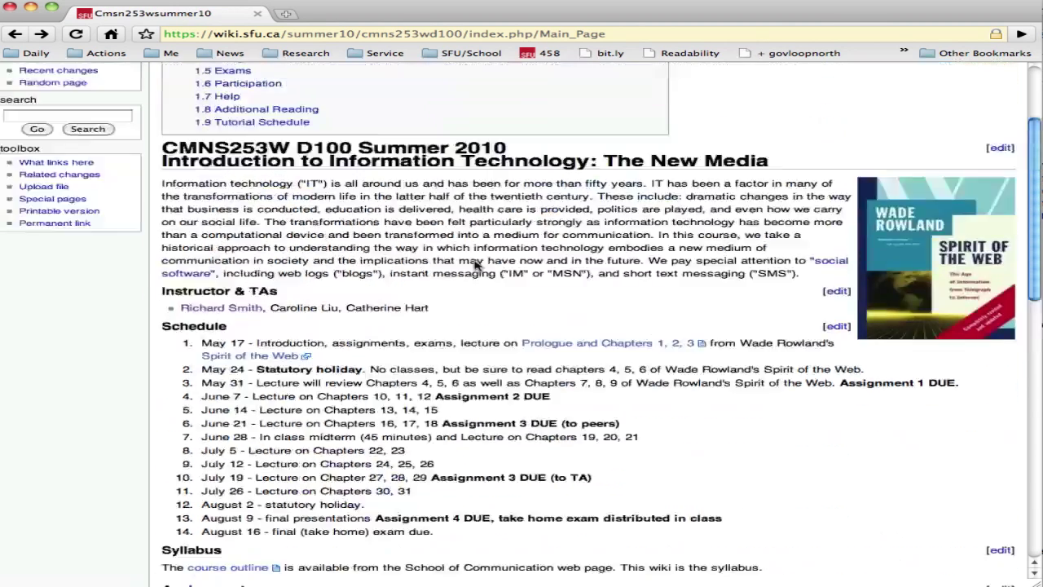